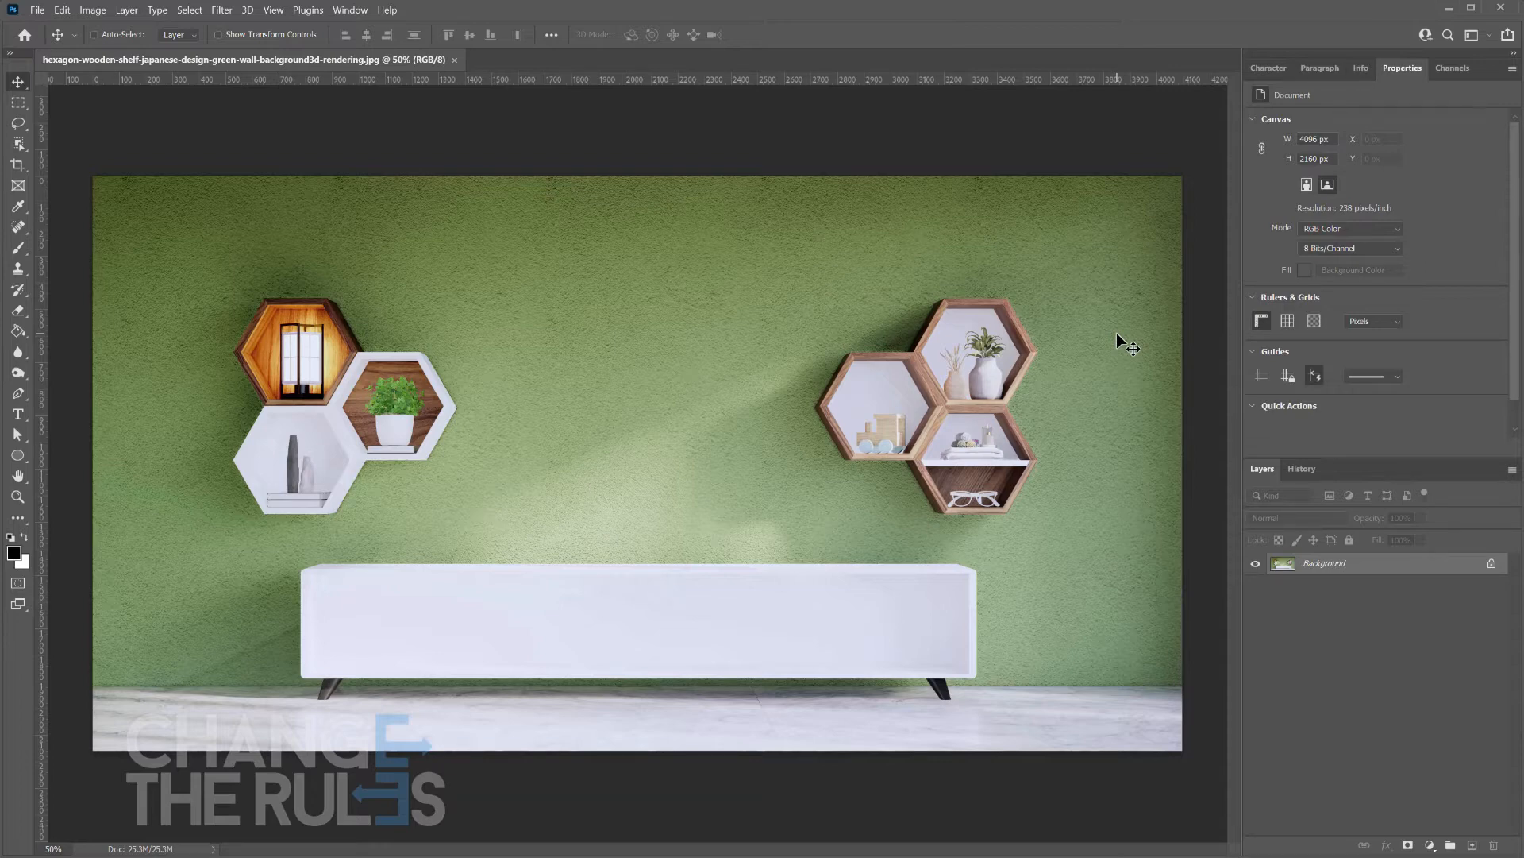
# Try a freely proportioned and a square rectangular marquee around the hexagonal shelves with the lamp and green plant, clearing each selection.
pyautogui.click(20, 104)
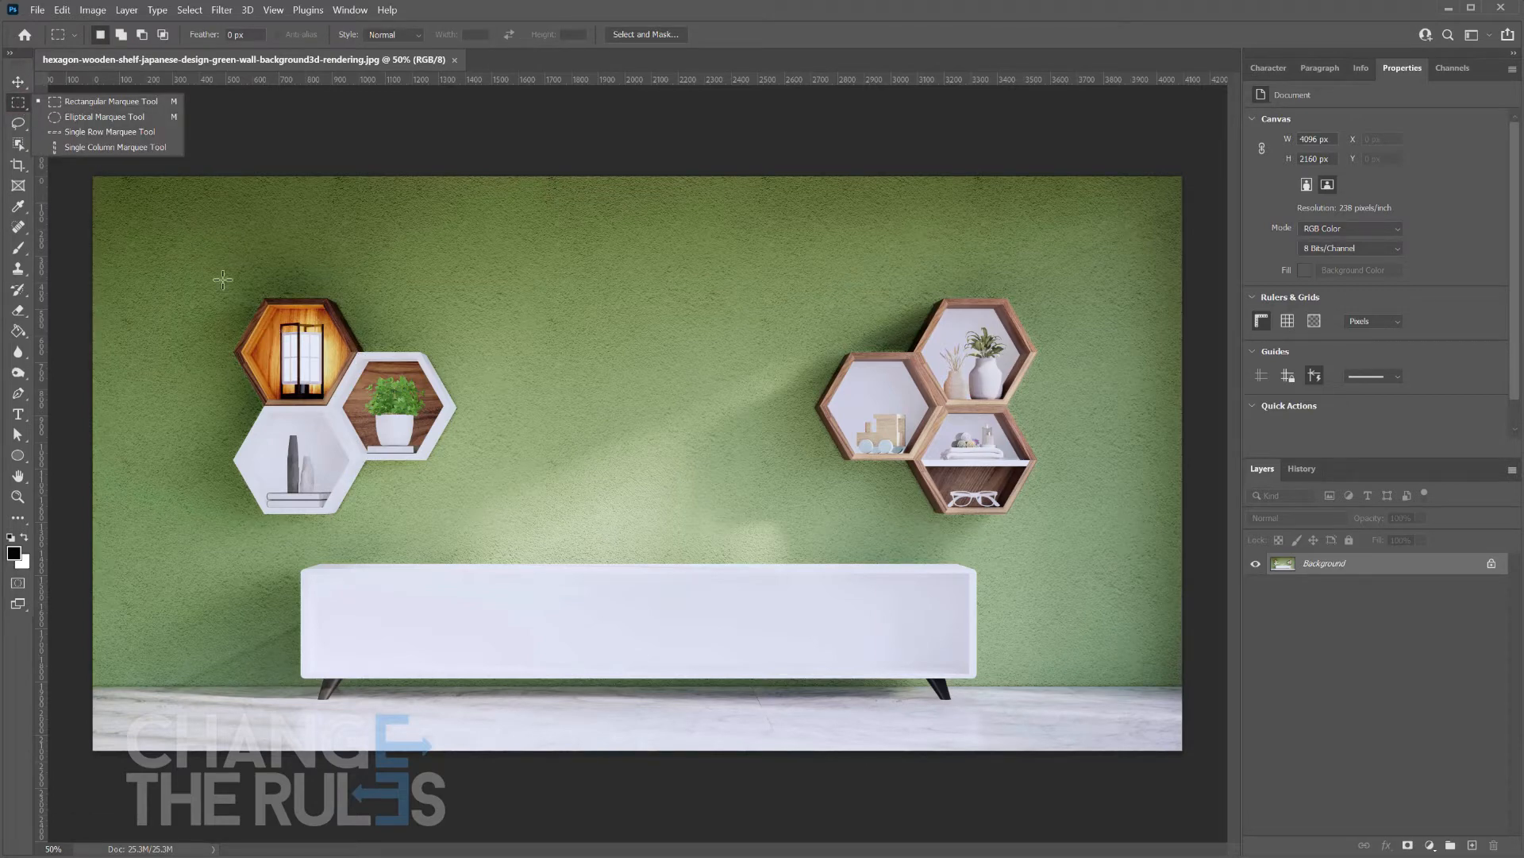
pyautogui.moveTo(214, 260); pyautogui.dragTo(572, 552)
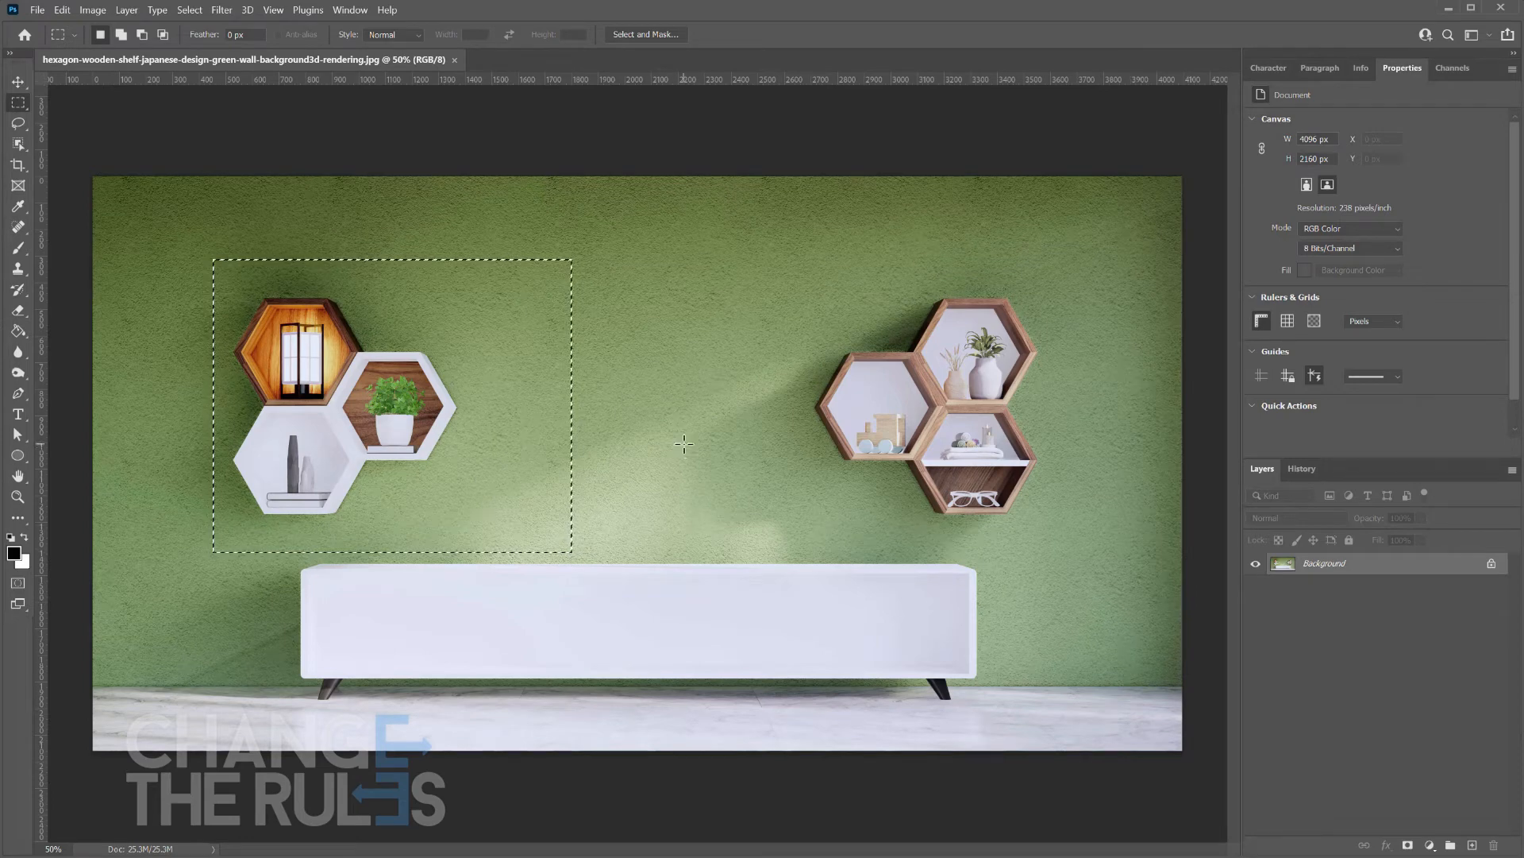
pyautogui.click(701, 373)
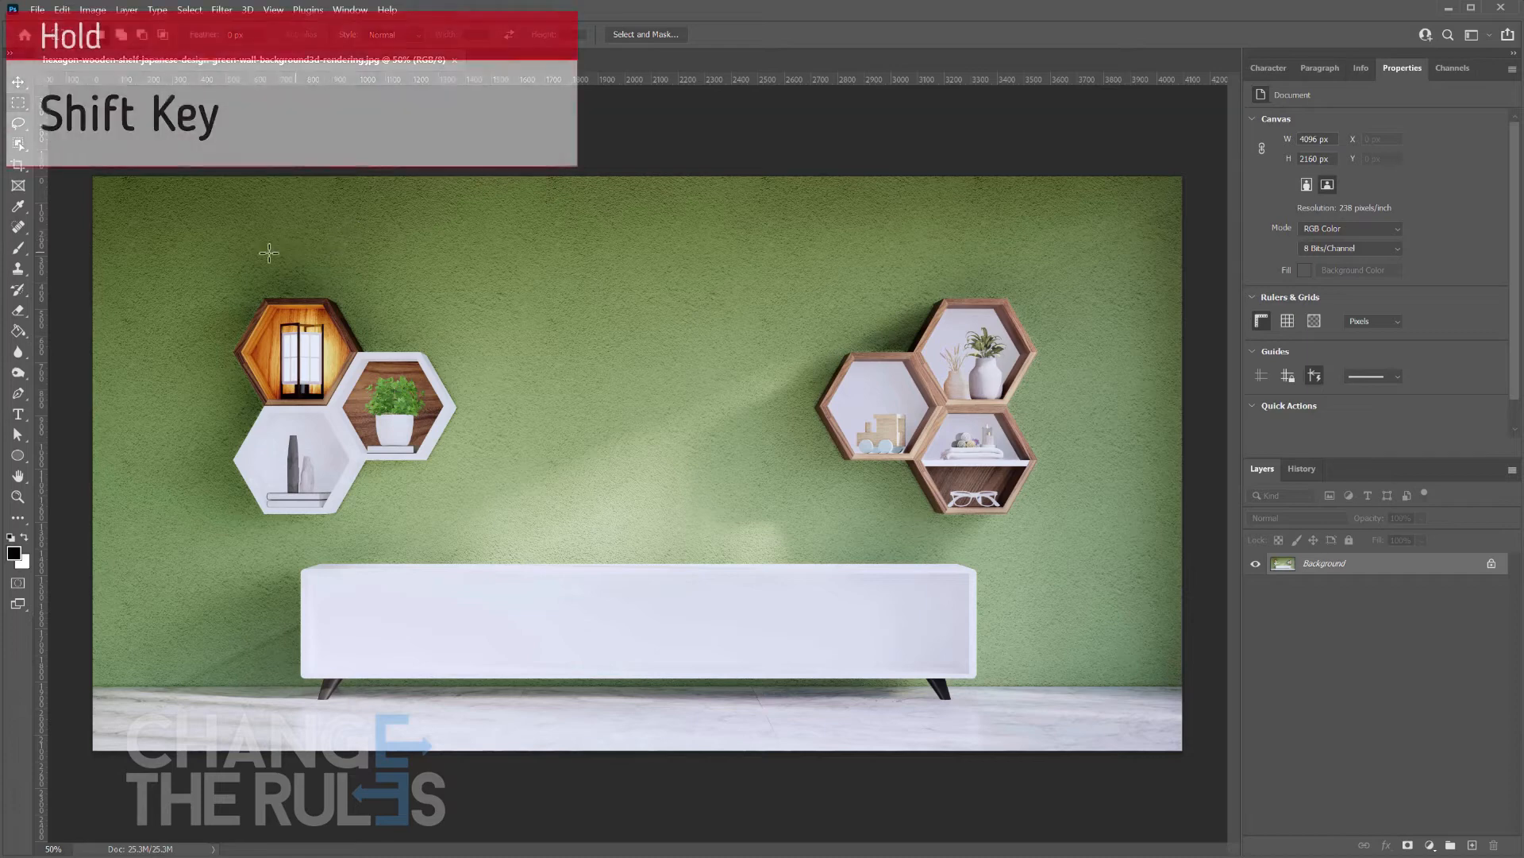
pyautogui.moveTo(191, 260); pyautogui.dragTo(502, 560)
pyautogui.click(562, 445)
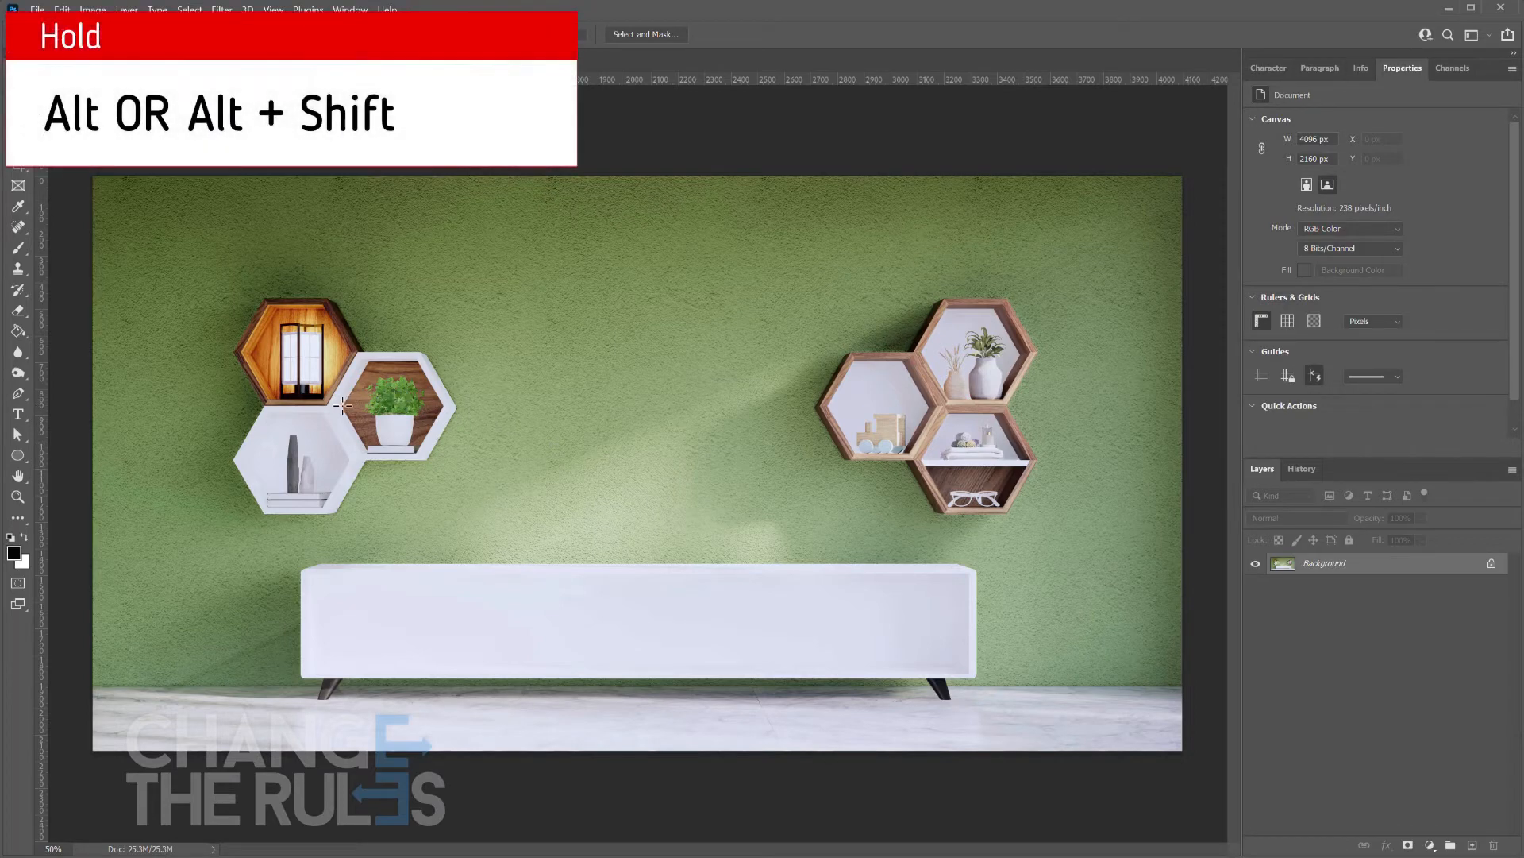
# Draw a square marquee outward from the centre of the lamp-and-plant shelves, reposition it to enclose them and invert the selection.
pyautogui.moveTo(328, 408); pyautogui.dragTo(568, 255)
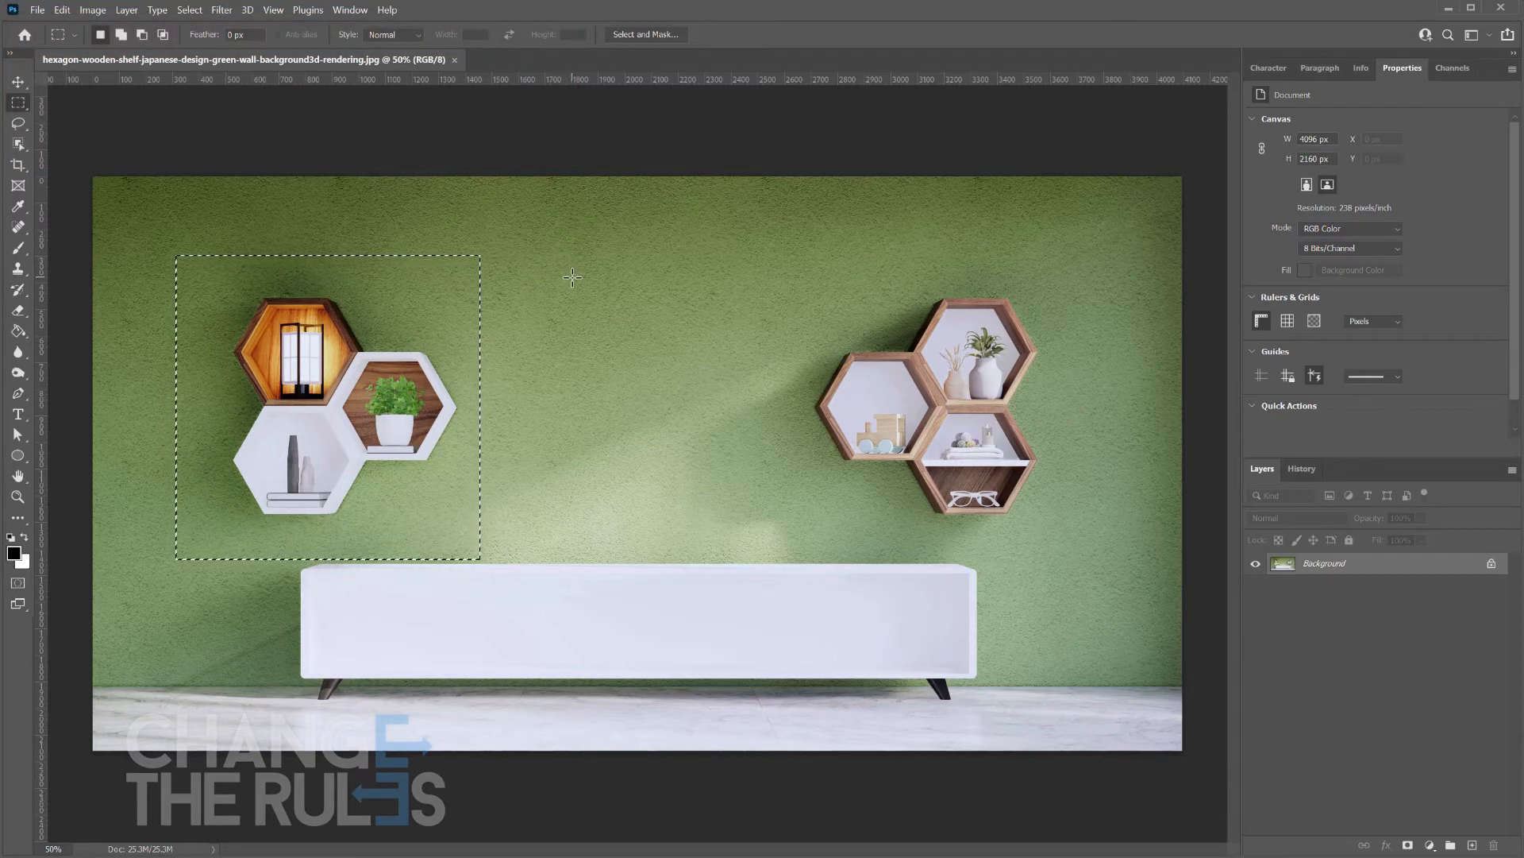
pyautogui.moveTo(422, 385); pyautogui.dragTo(426, 381)
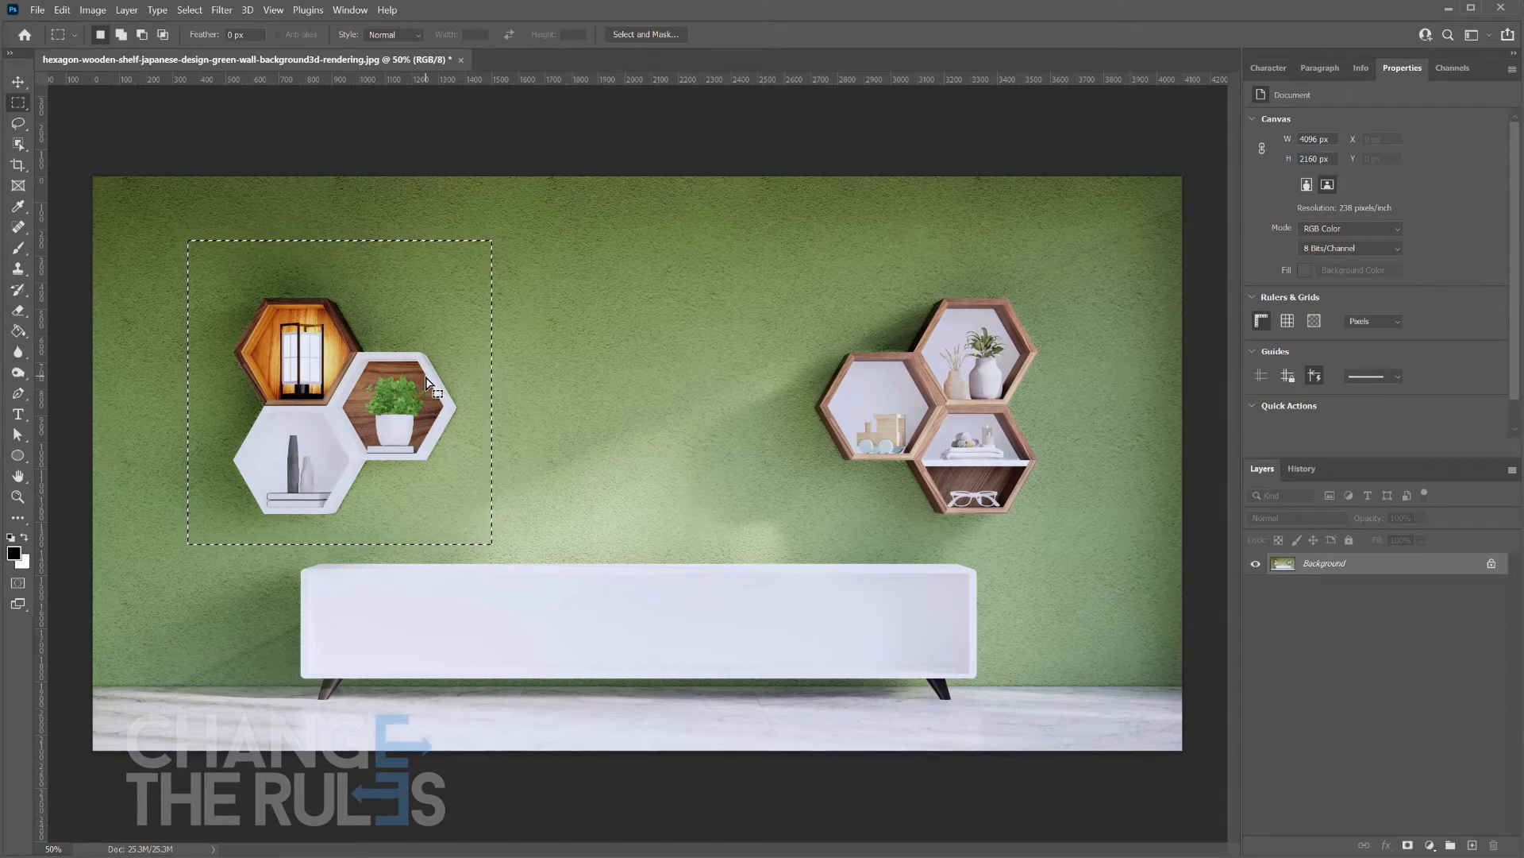
pyautogui.click(191, 10)
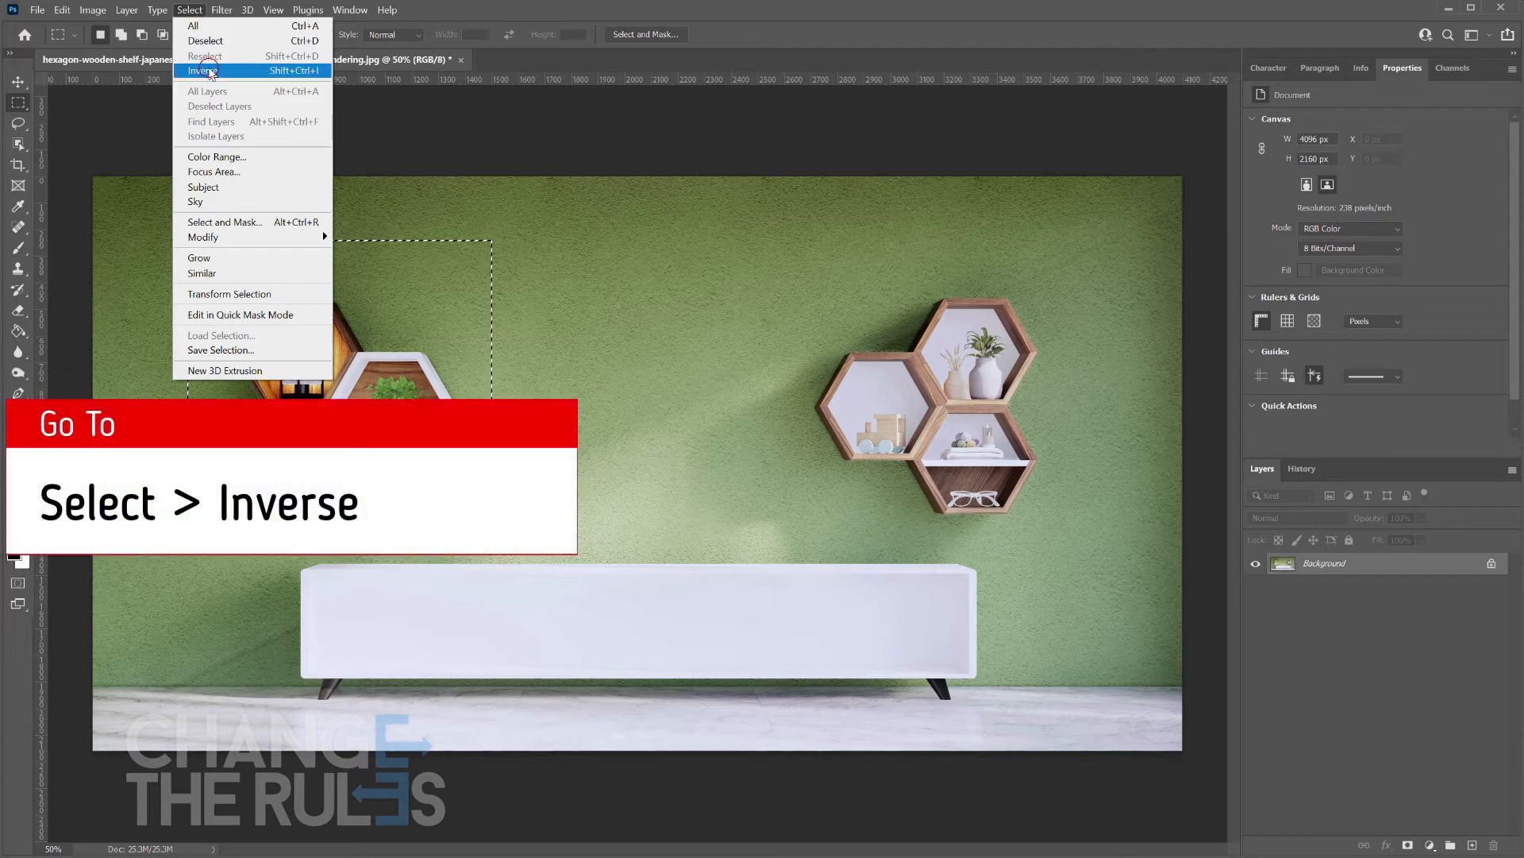
pyautogui.click(203, 71)
# Duplicate the Background layer, hiding the original, and delete the inverted selection's area from the copy.
pyautogui.hotkey('ctrl', 'j')
pyautogui.click(1255, 585)
pyautogui.press('Delete')
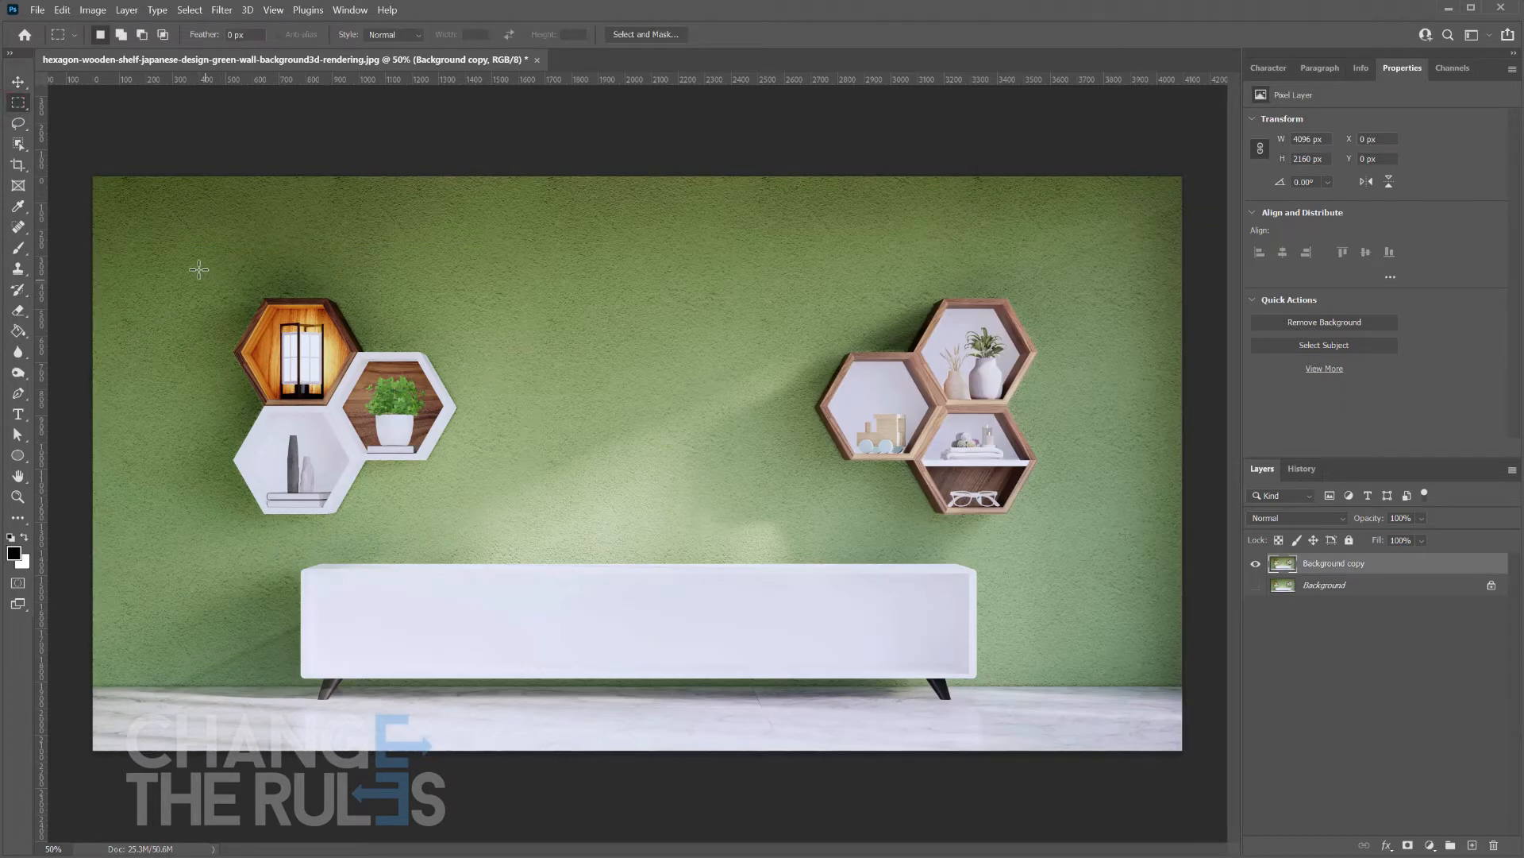
# Draw a square marquee about 1039 px wide around the lamp-and-plant shelves, copy its contents and deselect.
pyautogui.moveTo(199, 270); pyautogui.dragTo(536, 545)
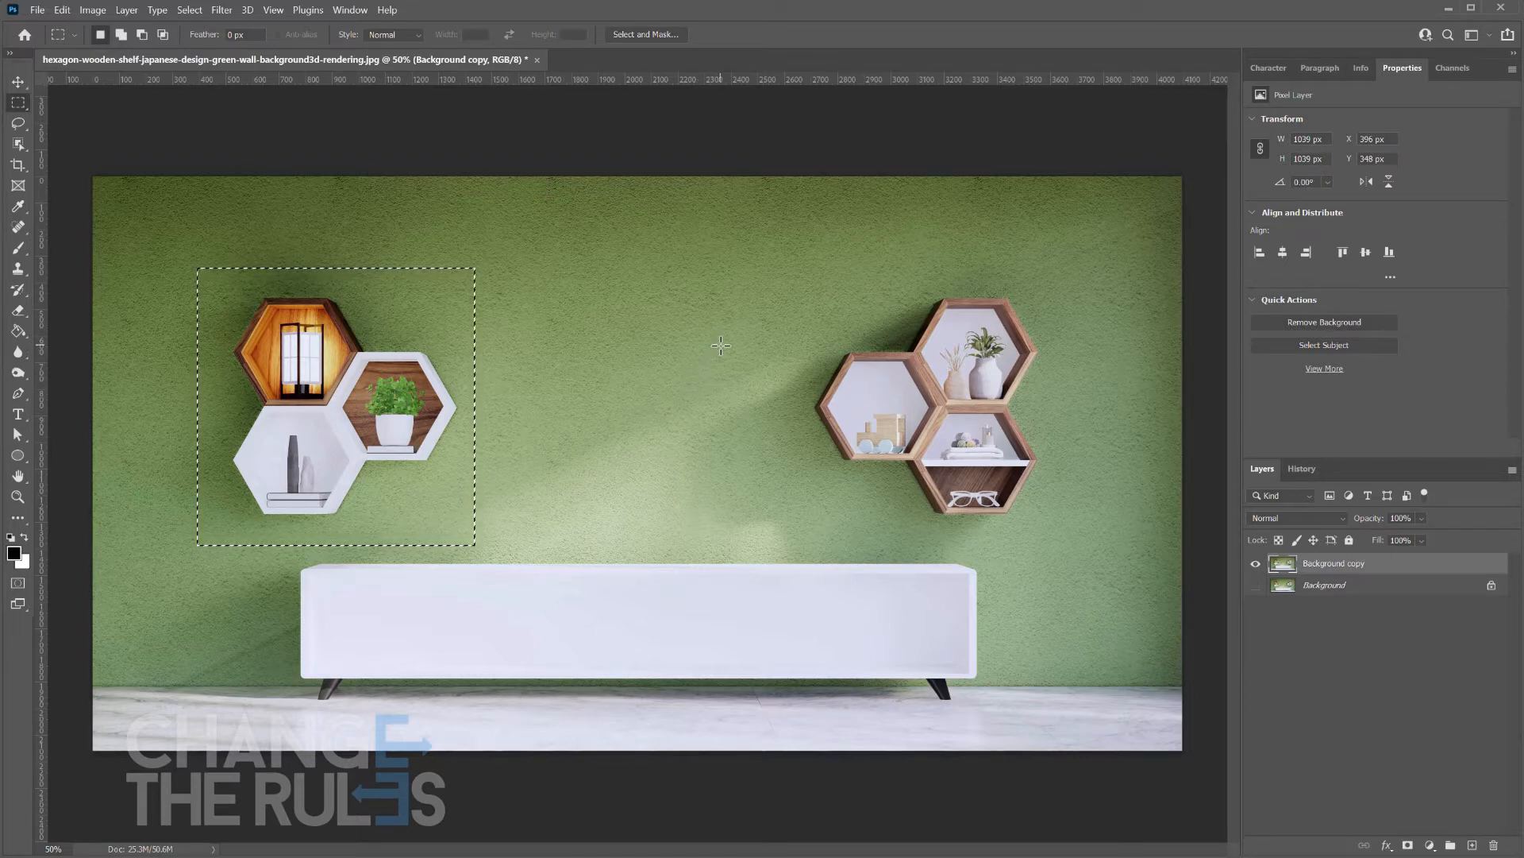
pyautogui.hotkey('ctrl', 'c')
pyautogui.hotkey('ctrl', 'd')
# Paste the copied shelf region as a new layer and move it across the wall toward the opposite shelves.
pyautogui.hotkey('ctrl', 'v')
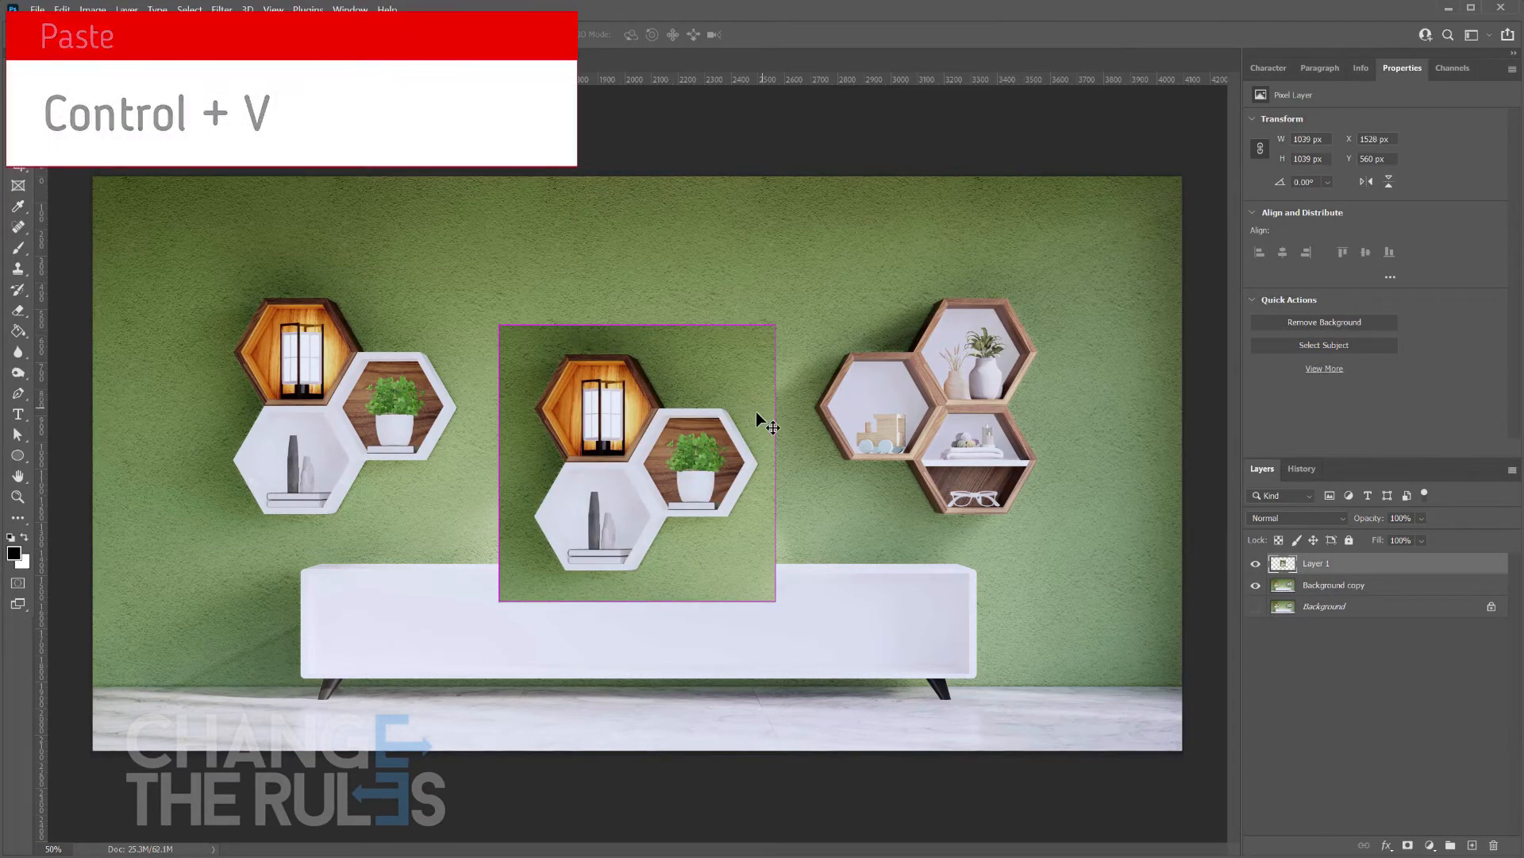
pyautogui.hotkey('ctrl', 'v')
pyautogui.moveTo(780, 474); pyautogui.dragTo(988, 466)
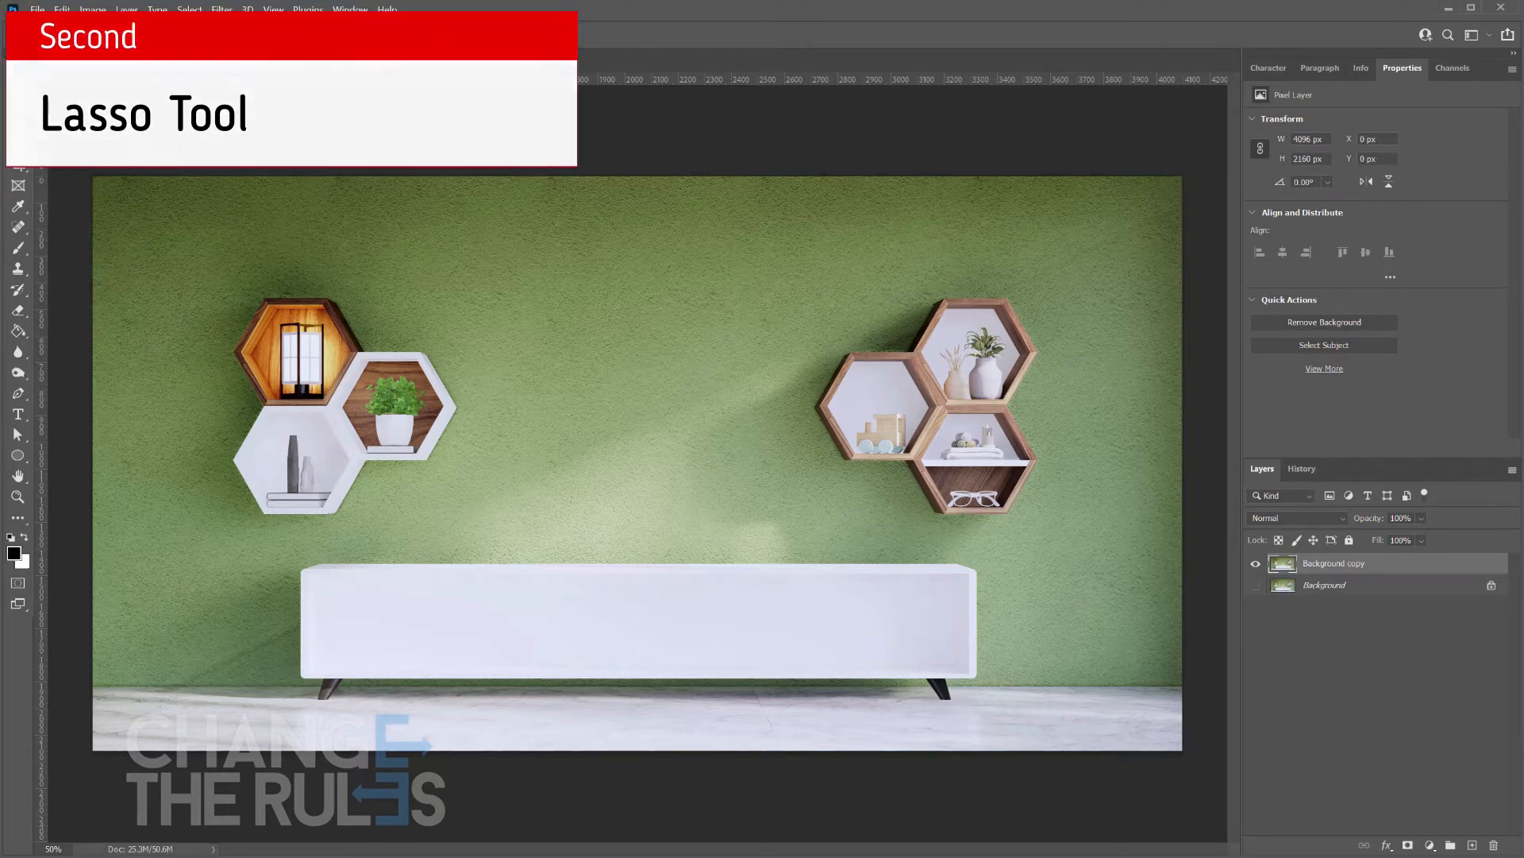
# Draw a freehand Lasso selection about 1234 by 1092 px around the lamp-and-plant shelves and clear it.
pyautogui.click(19, 123)
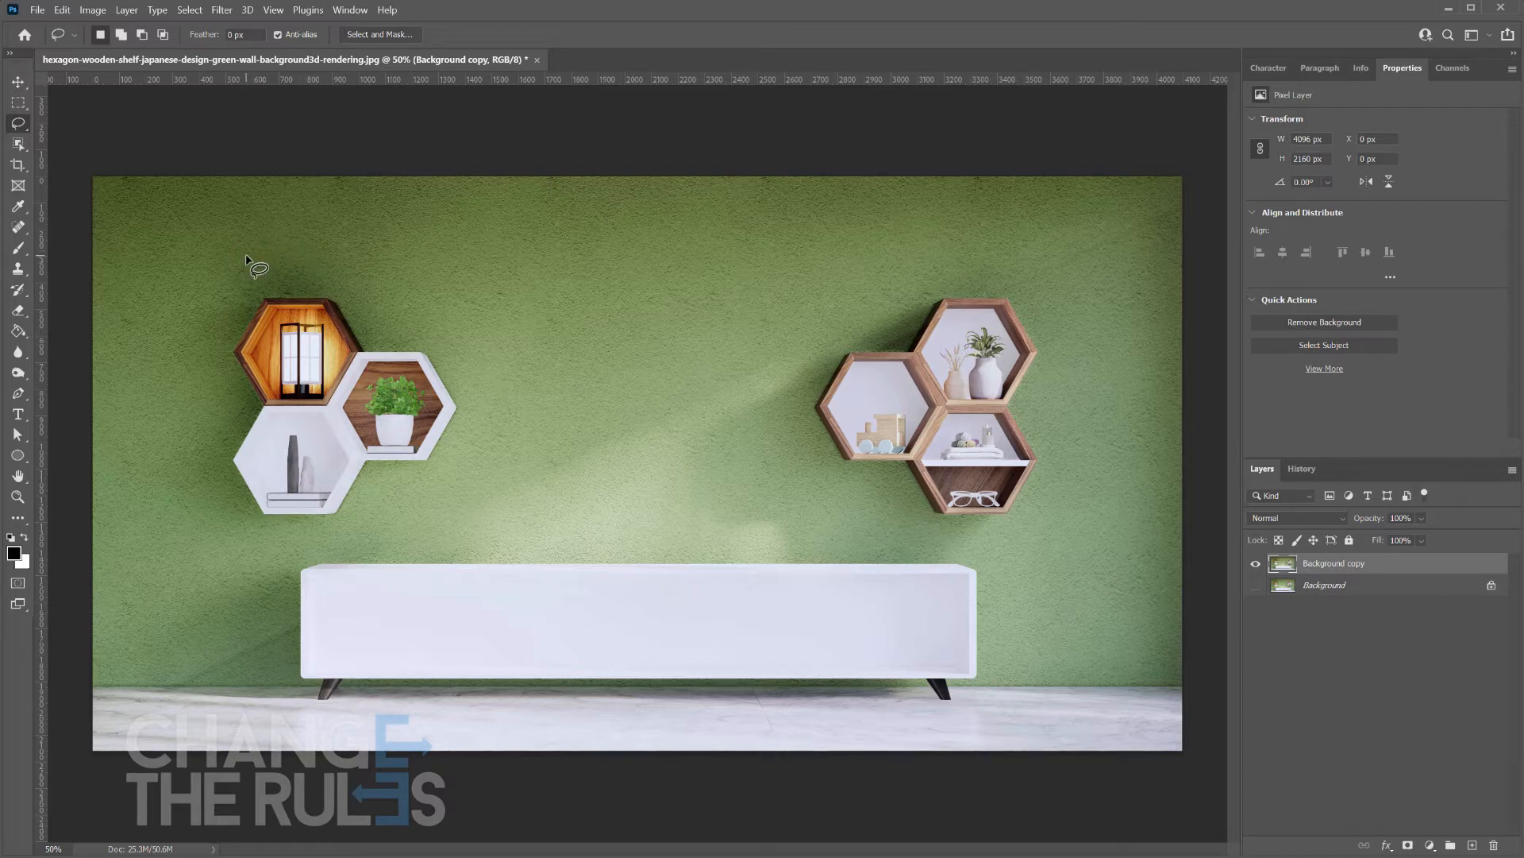
pyautogui.moveTo(246, 255)
pyautogui.mouseDown()
pyautogui.moveTo(187, 319)
pyautogui.moveTo(169, 371)
pyautogui.moveTo(201, 526)
pyautogui.moveTo(292, 547)
pyautogui.moveTo(427, 519)
pyautogui.moveTo(473, 489)
pyautogui.moveTo(493, 424)
pyautogui.moveTo(485, 367)
pyautogui.moveTo(243, 258)
pyautogui.mouseUp()
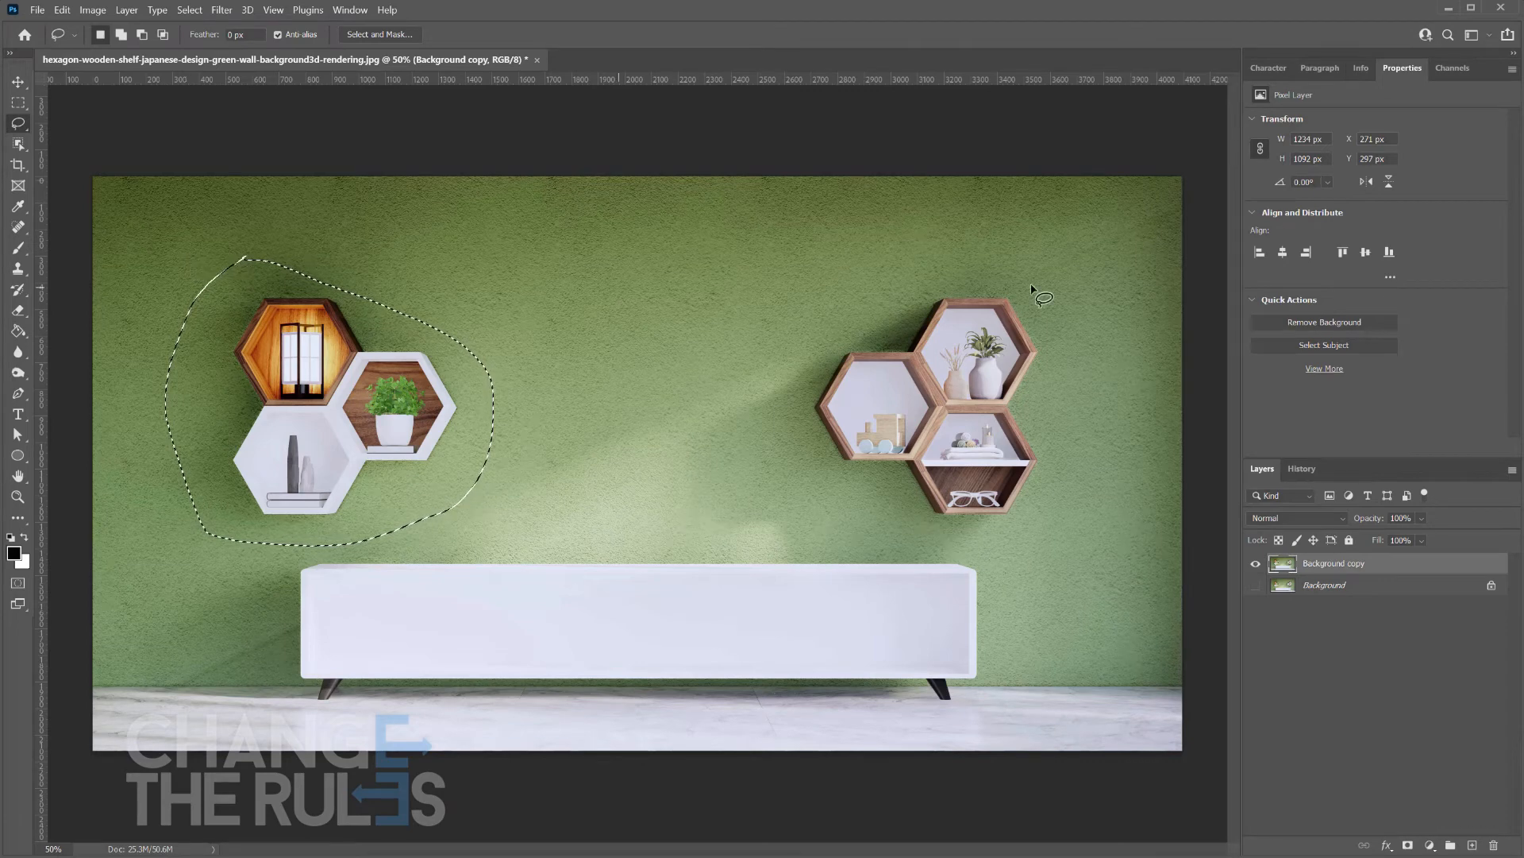
pyautogui.hotkey('ctrl', 'd')
pyautogui.click(17, 82)
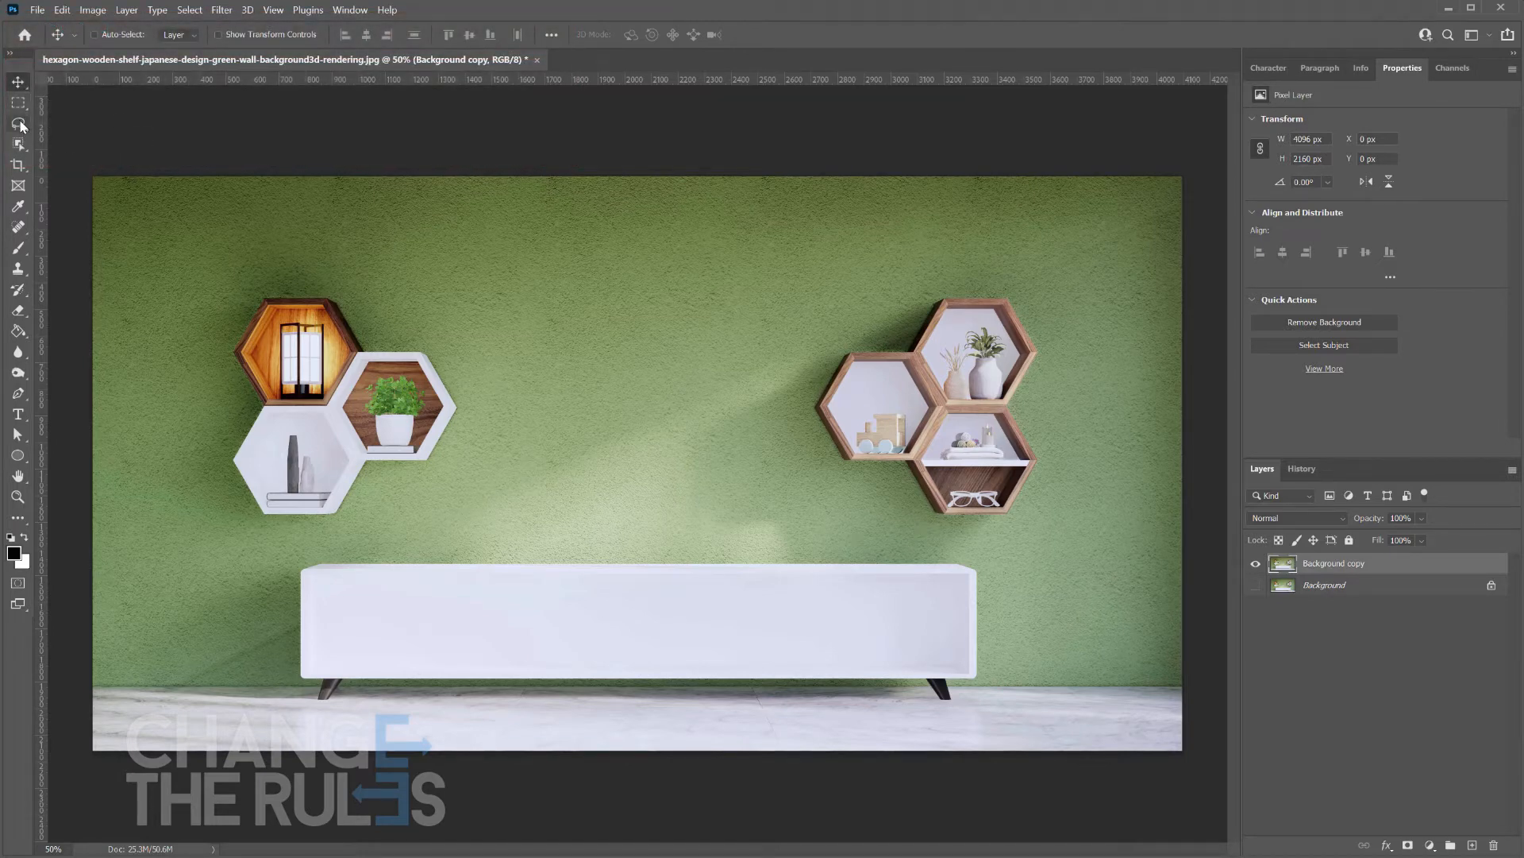
# Outline the lamp-and-plant shelves with a closed six-cornered Polygonal Lasso selection.
pyautogui.click(21, 124)
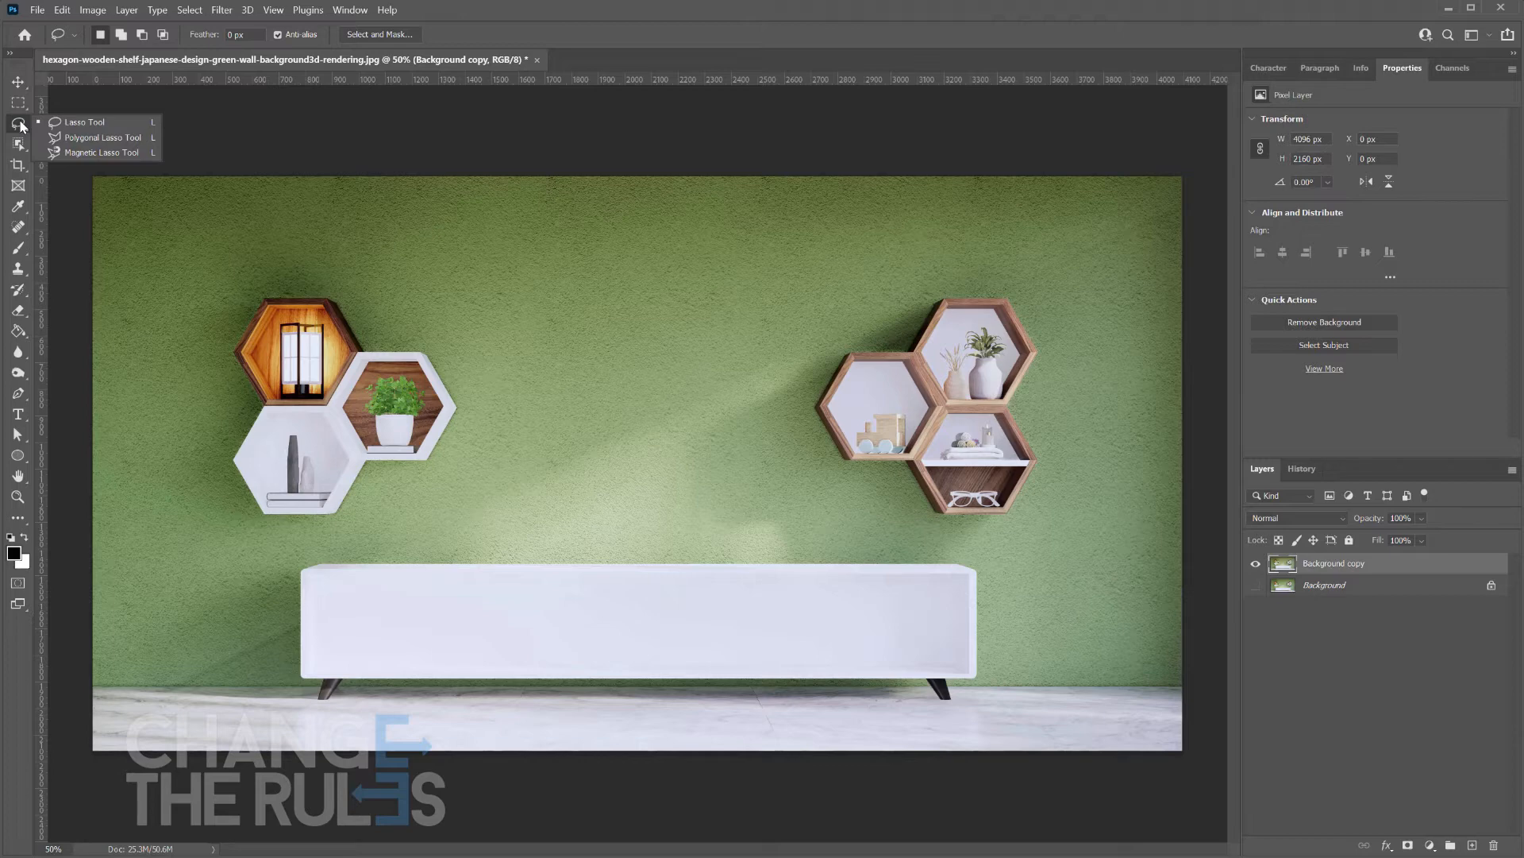
pyautogui.click(69, 141)
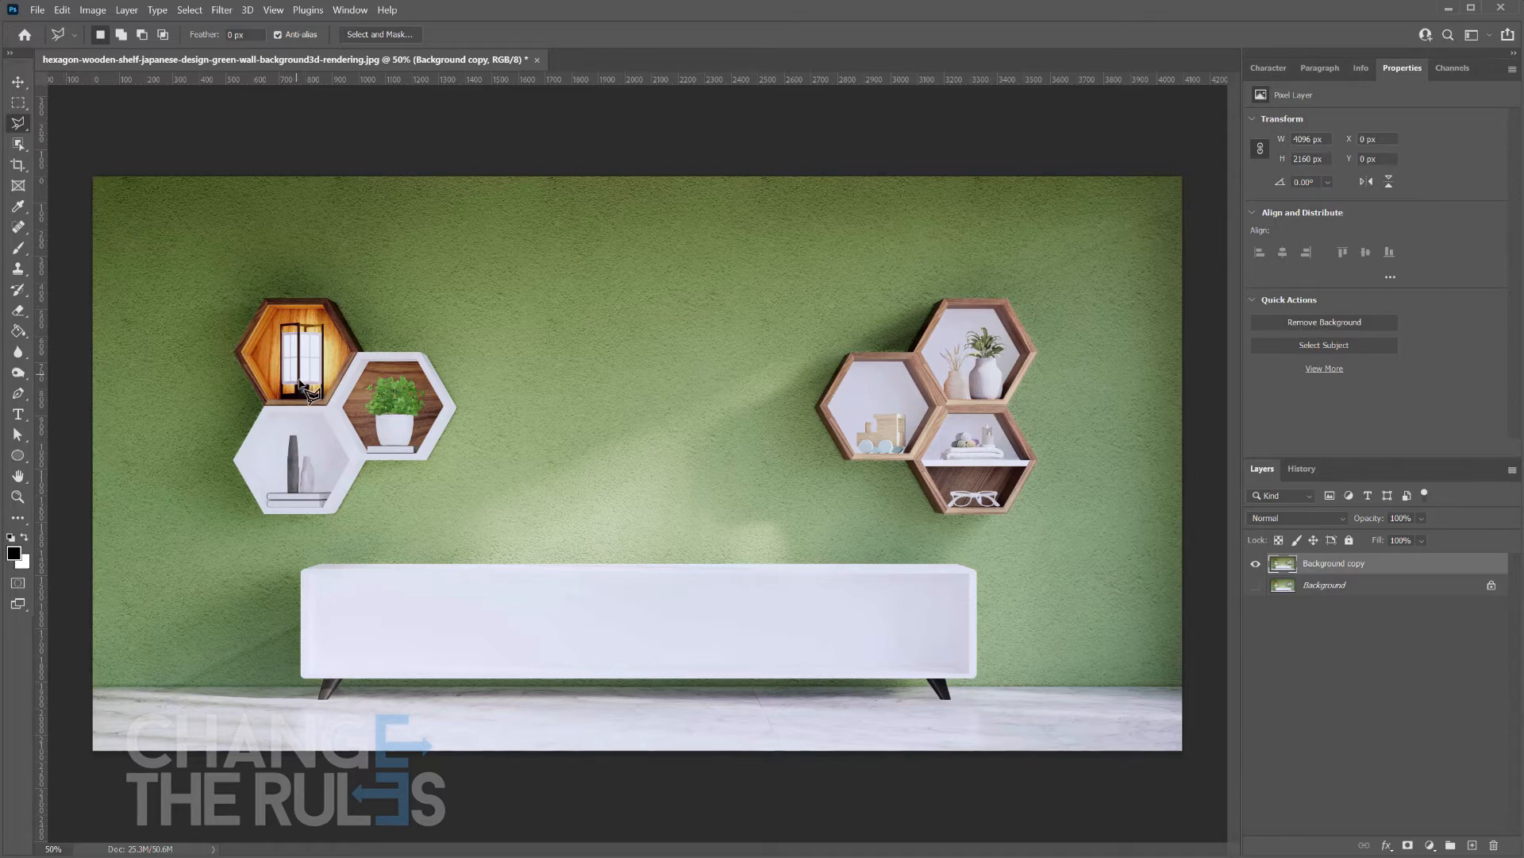
pyautogui.click(211, 270)
pyautogui.click(458, 269)
pyautogui.click(552, 365)
pyautogui.click(552, 512)
pyautogui.click(512, 546)
pyautogui.click(216, 545)
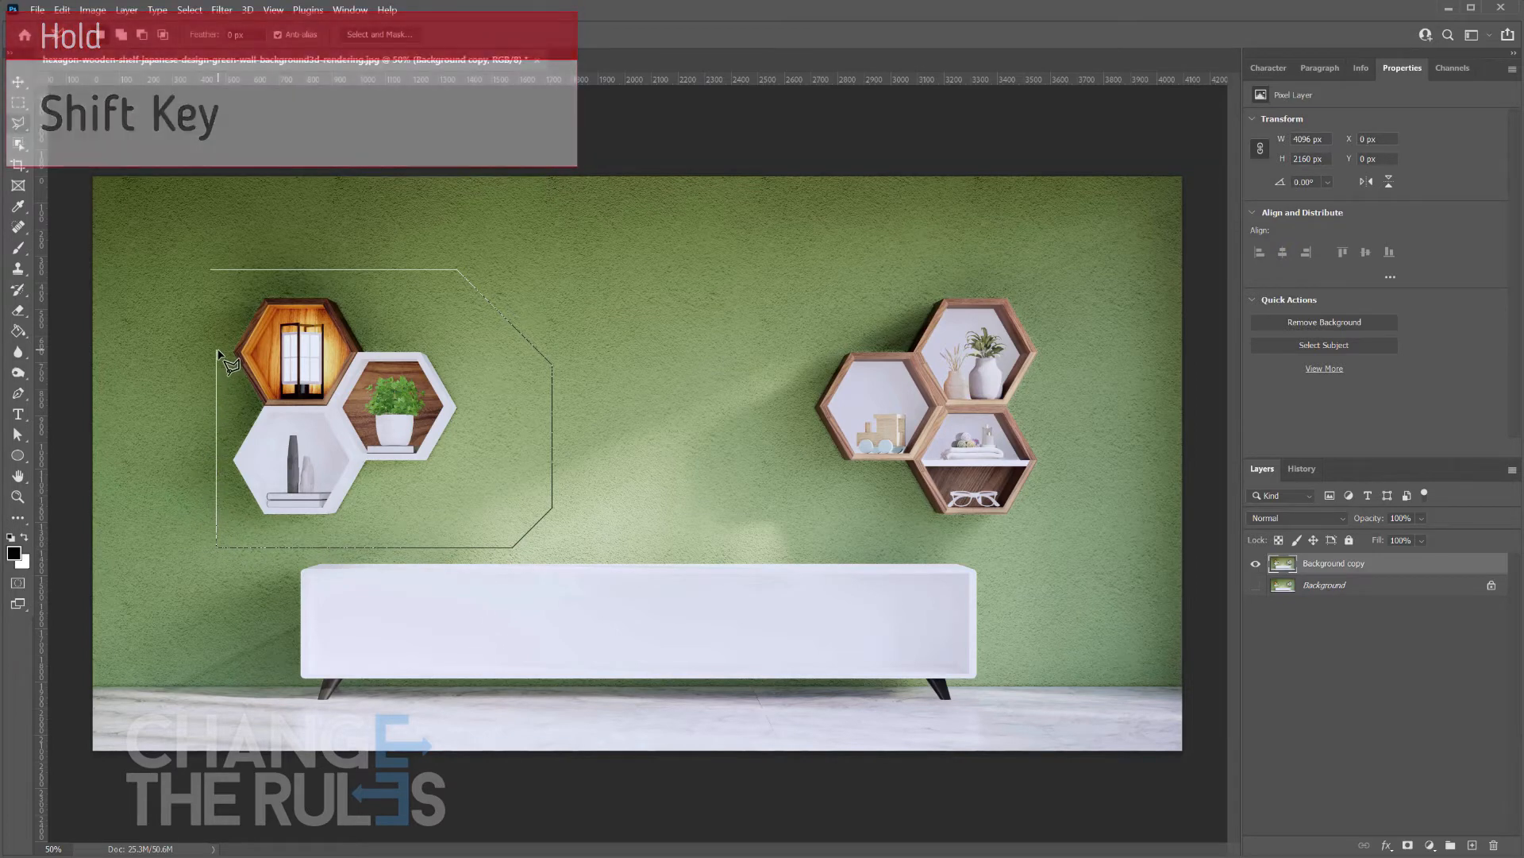
pyautogui.click(211, 271)
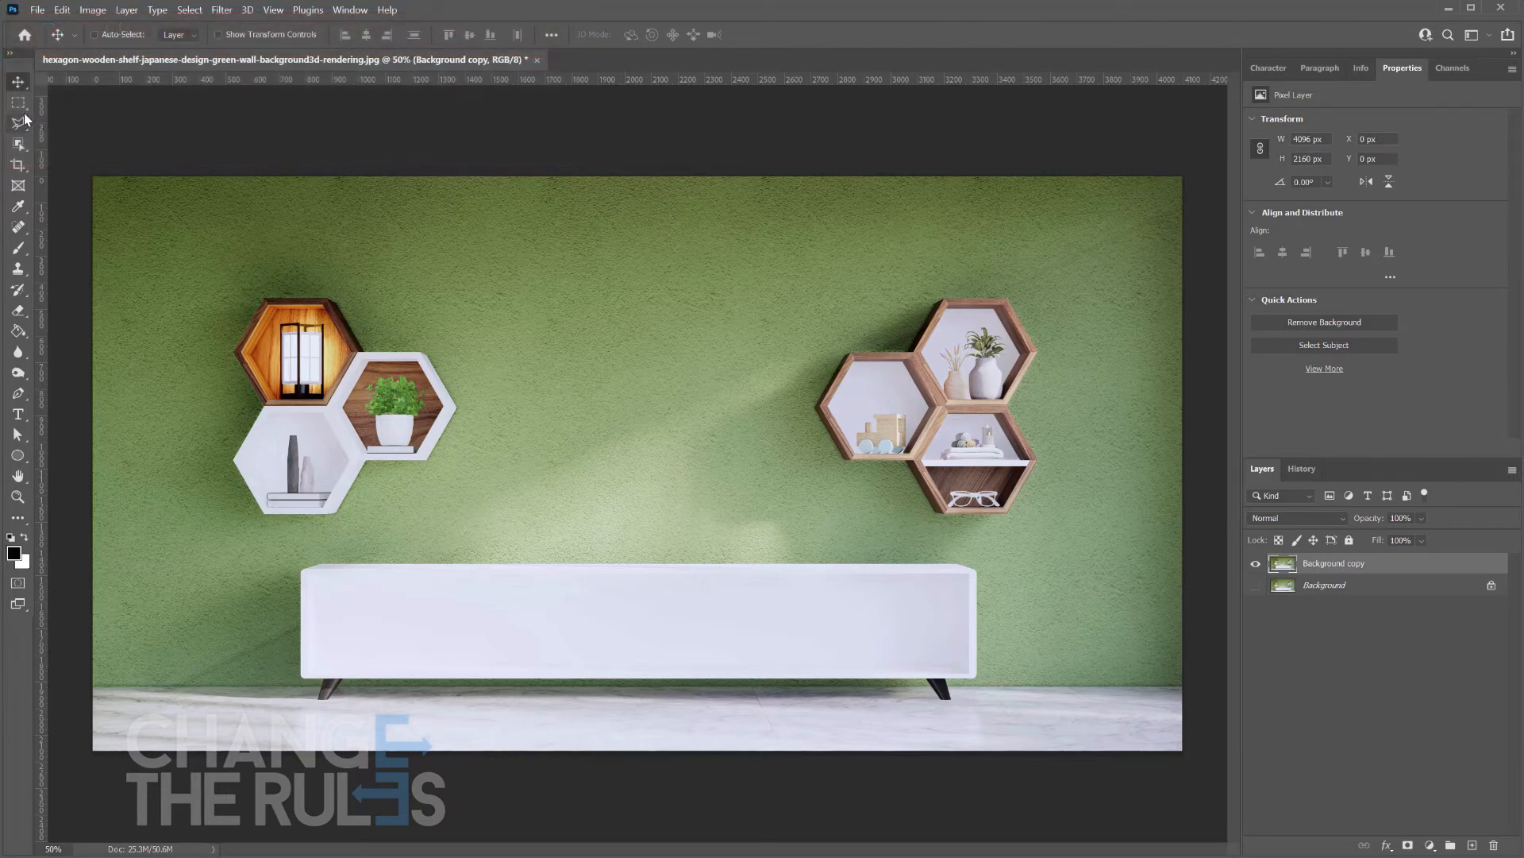
# Trace the outer edge of the white cabinet body with the Magnetic Lasso and close the selection at its starting corner.
pyautogui.click(18, 123)
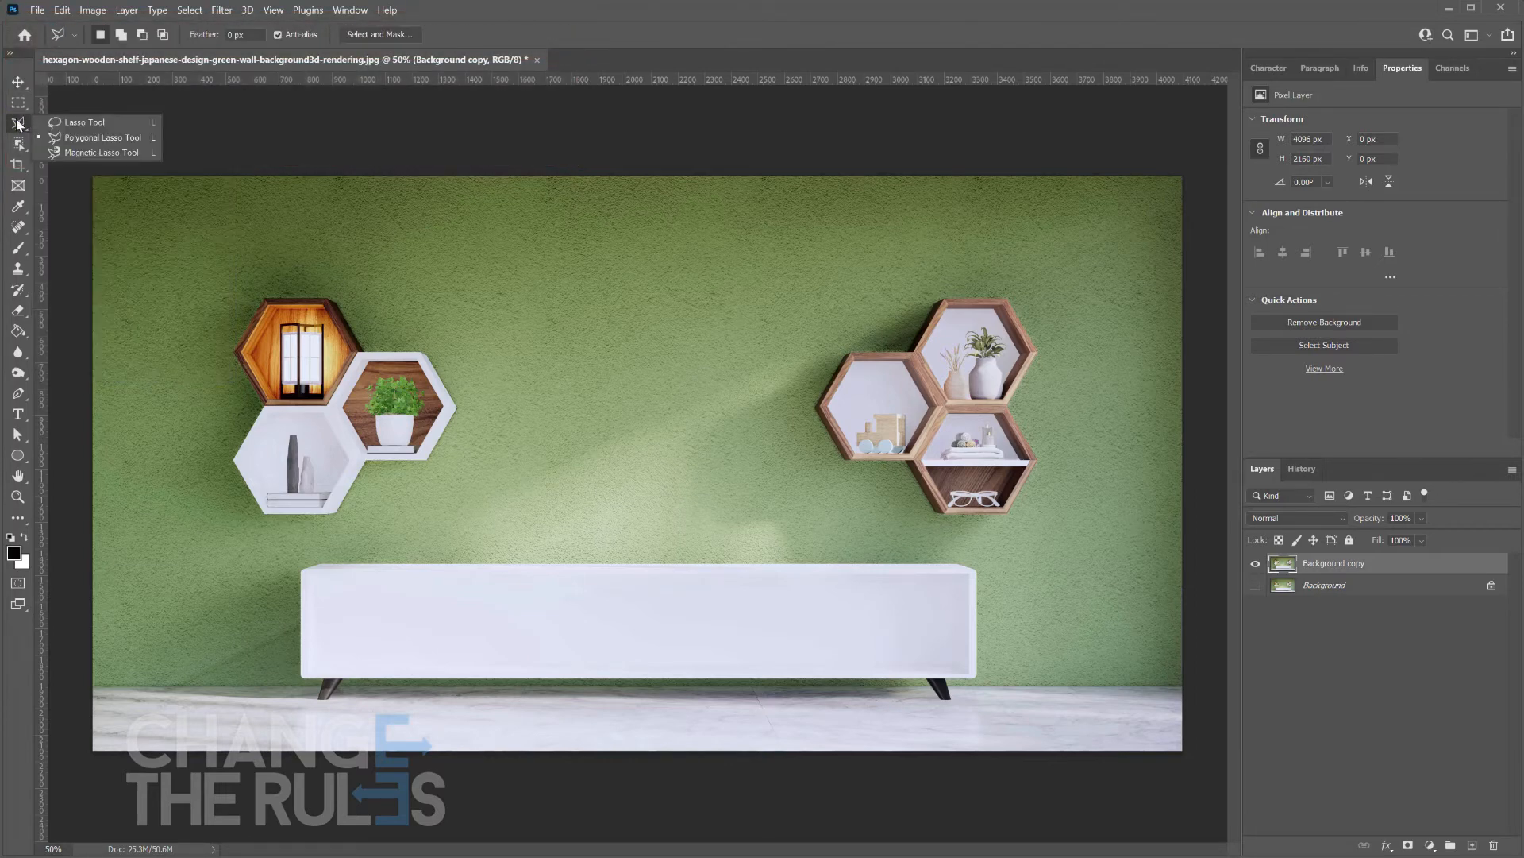
pyautogui.click(60, 150)
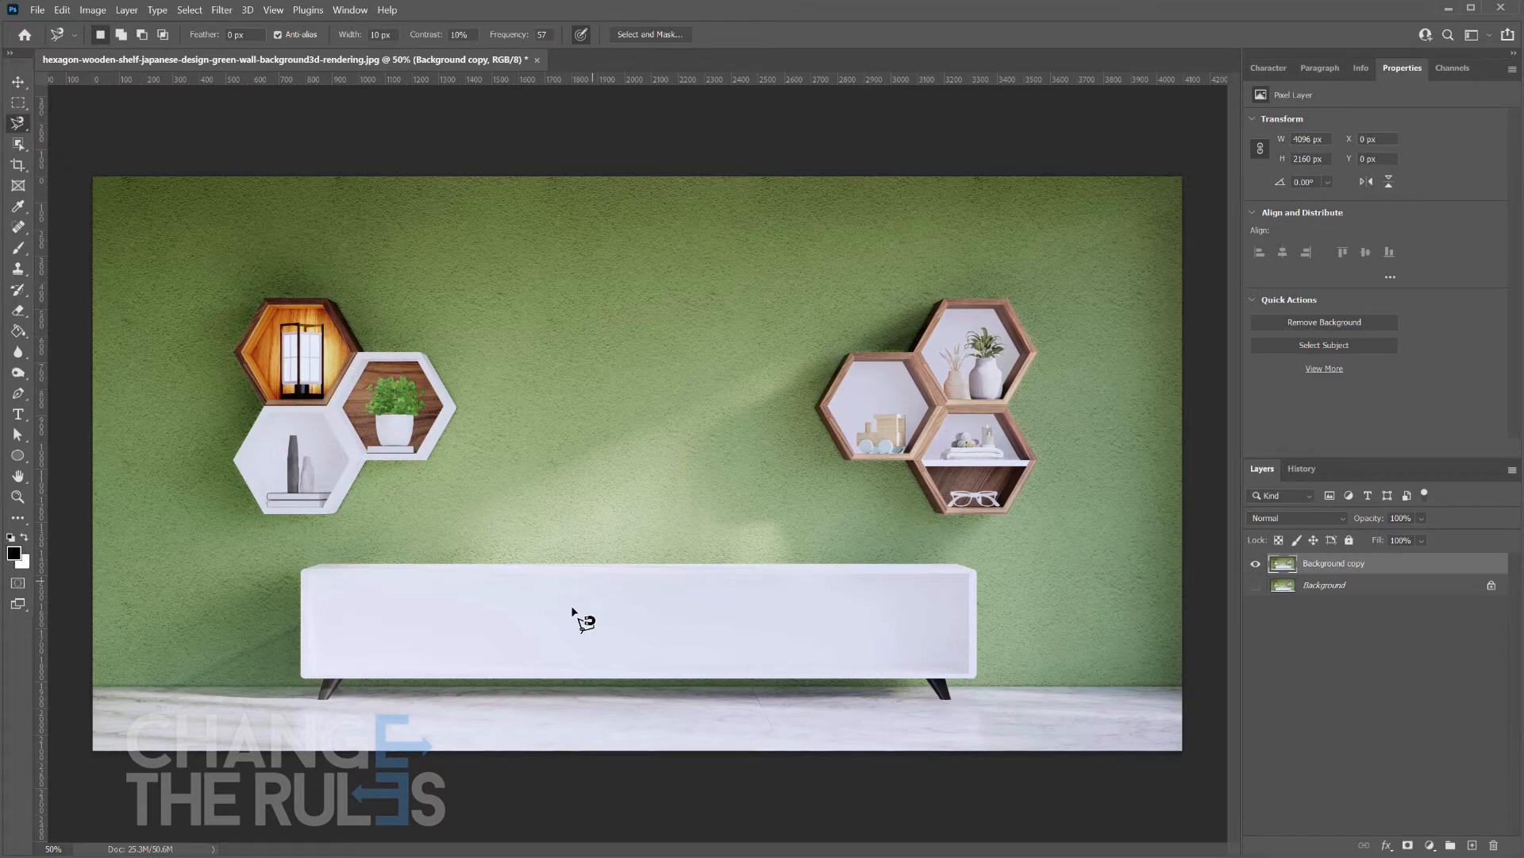
pyautogui.scroll(3, 579, 622)
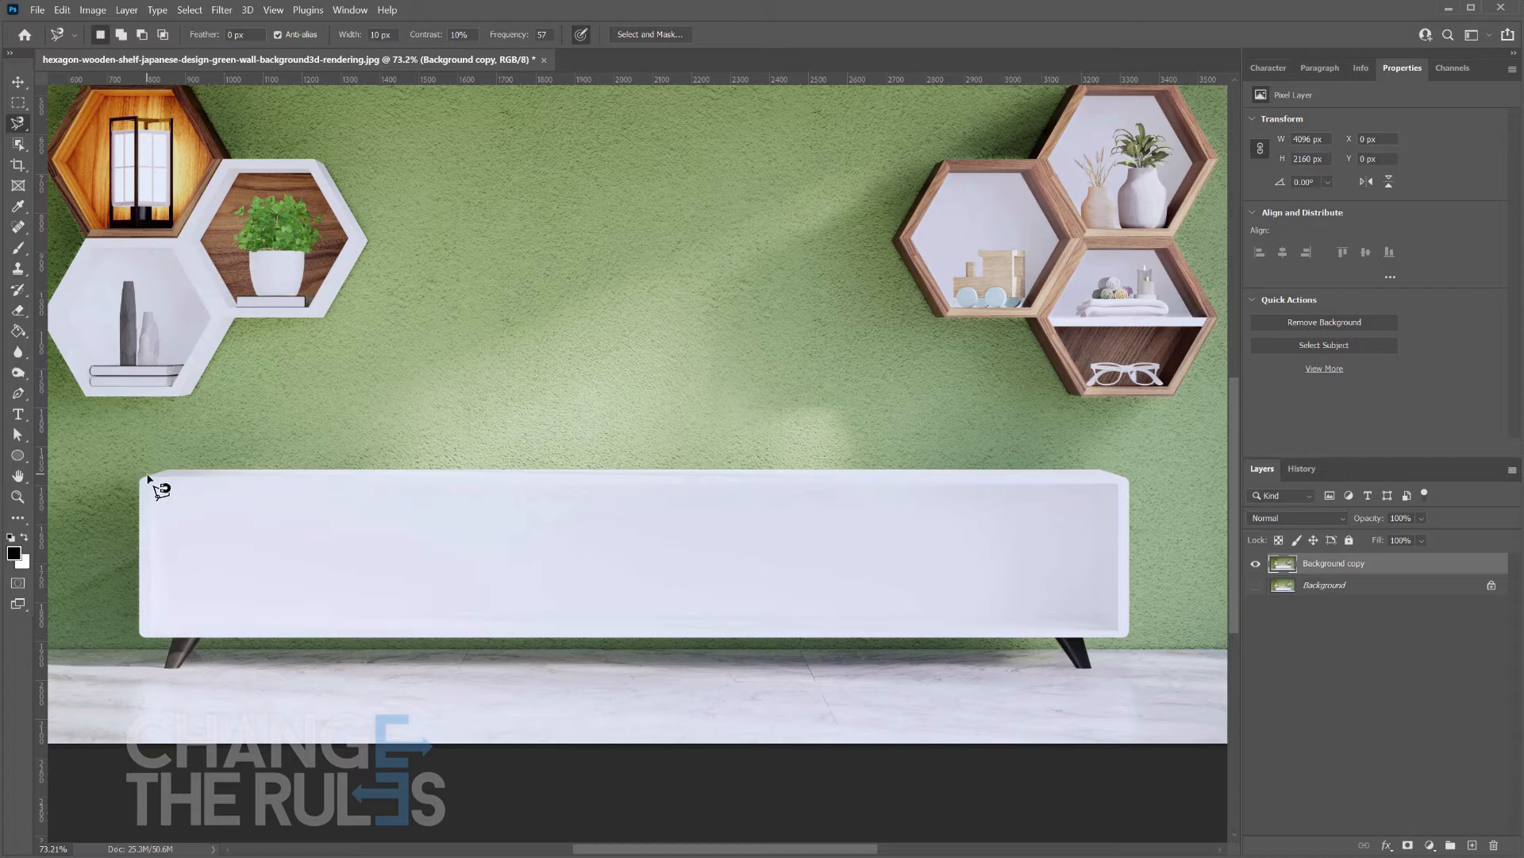
pyautogui.click(147, 476)
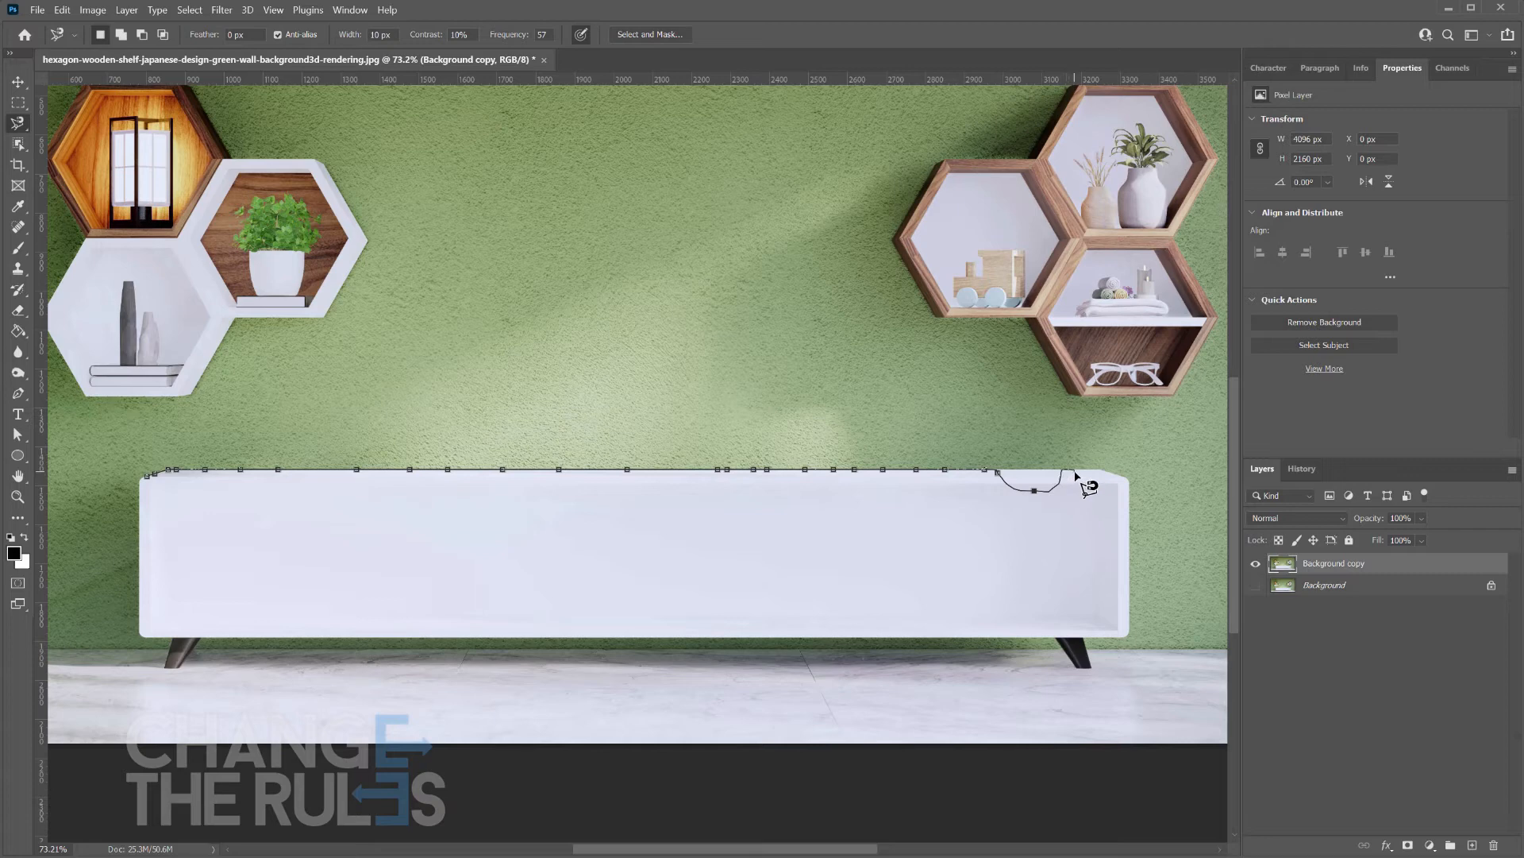
pyautogui.press('alt')
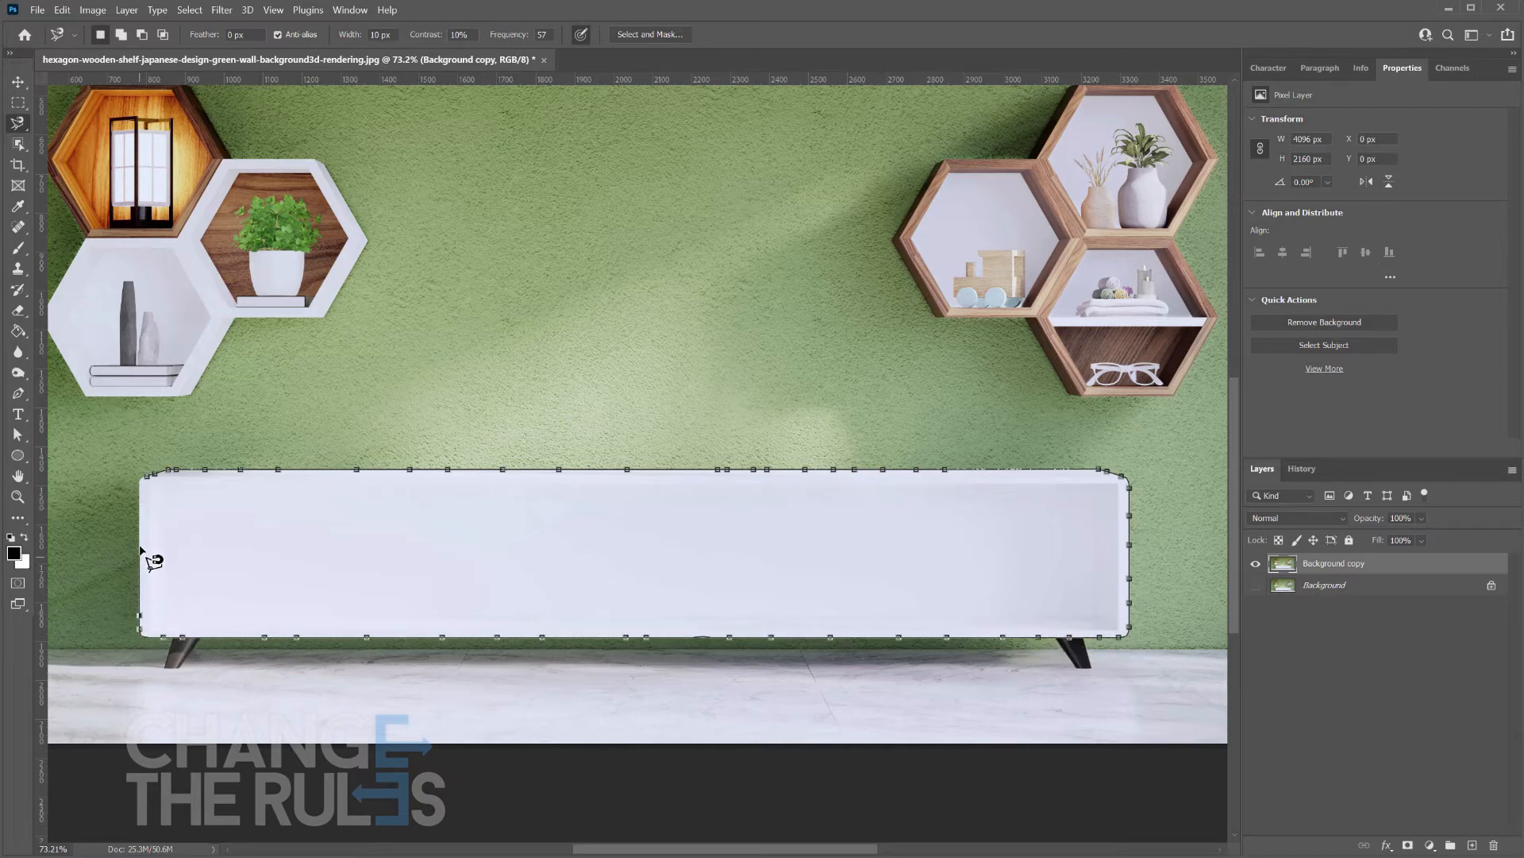
pyautogui.click(146, 475)
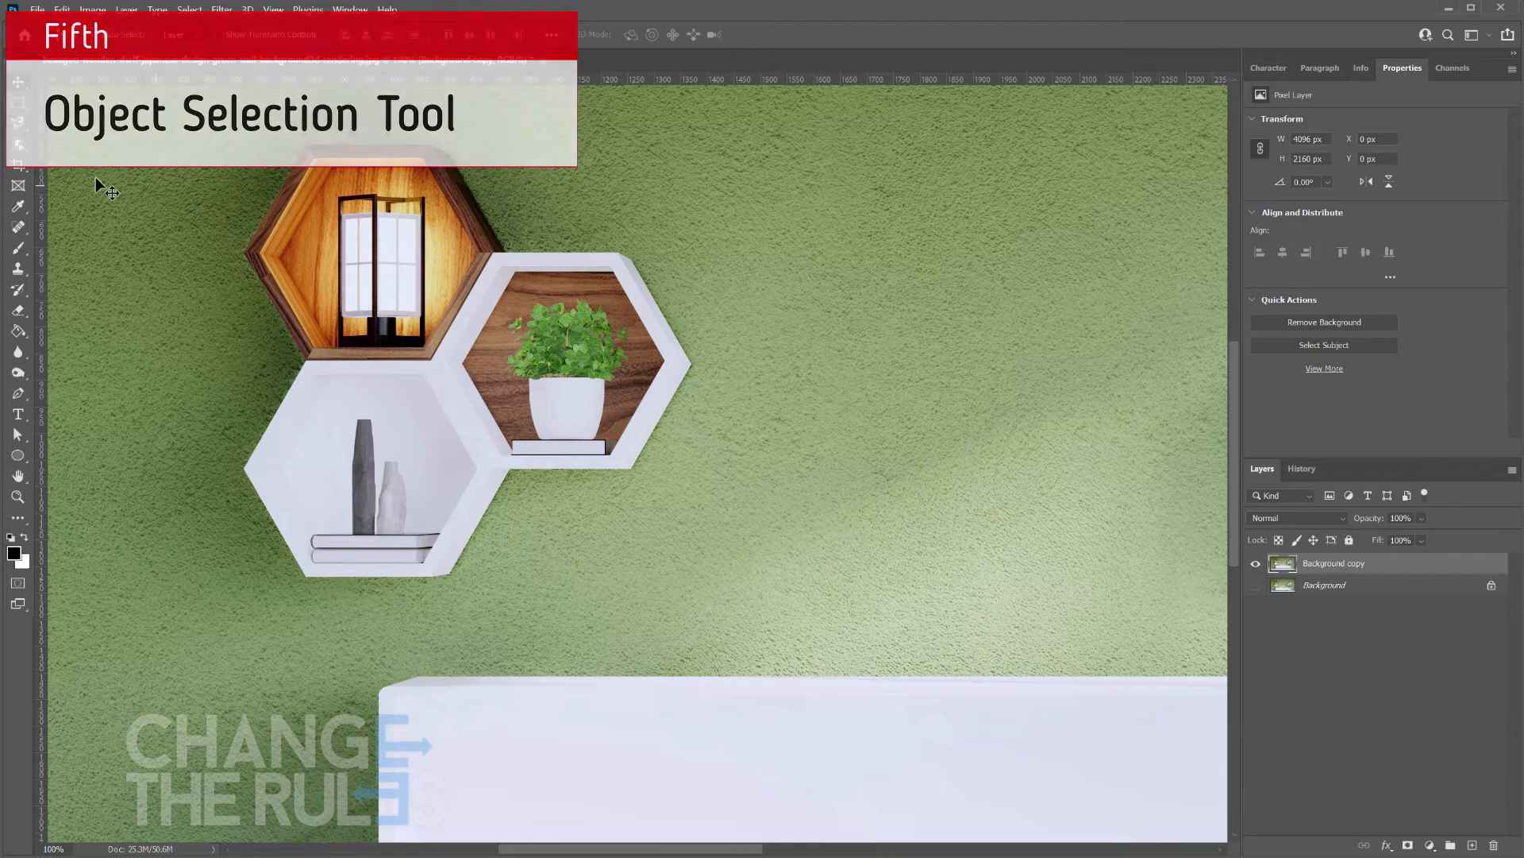
# Select the lamp-and-plant shelves by circling them with the Object Selection tool in Lasso mode.
pyautogui.click(18, 145)
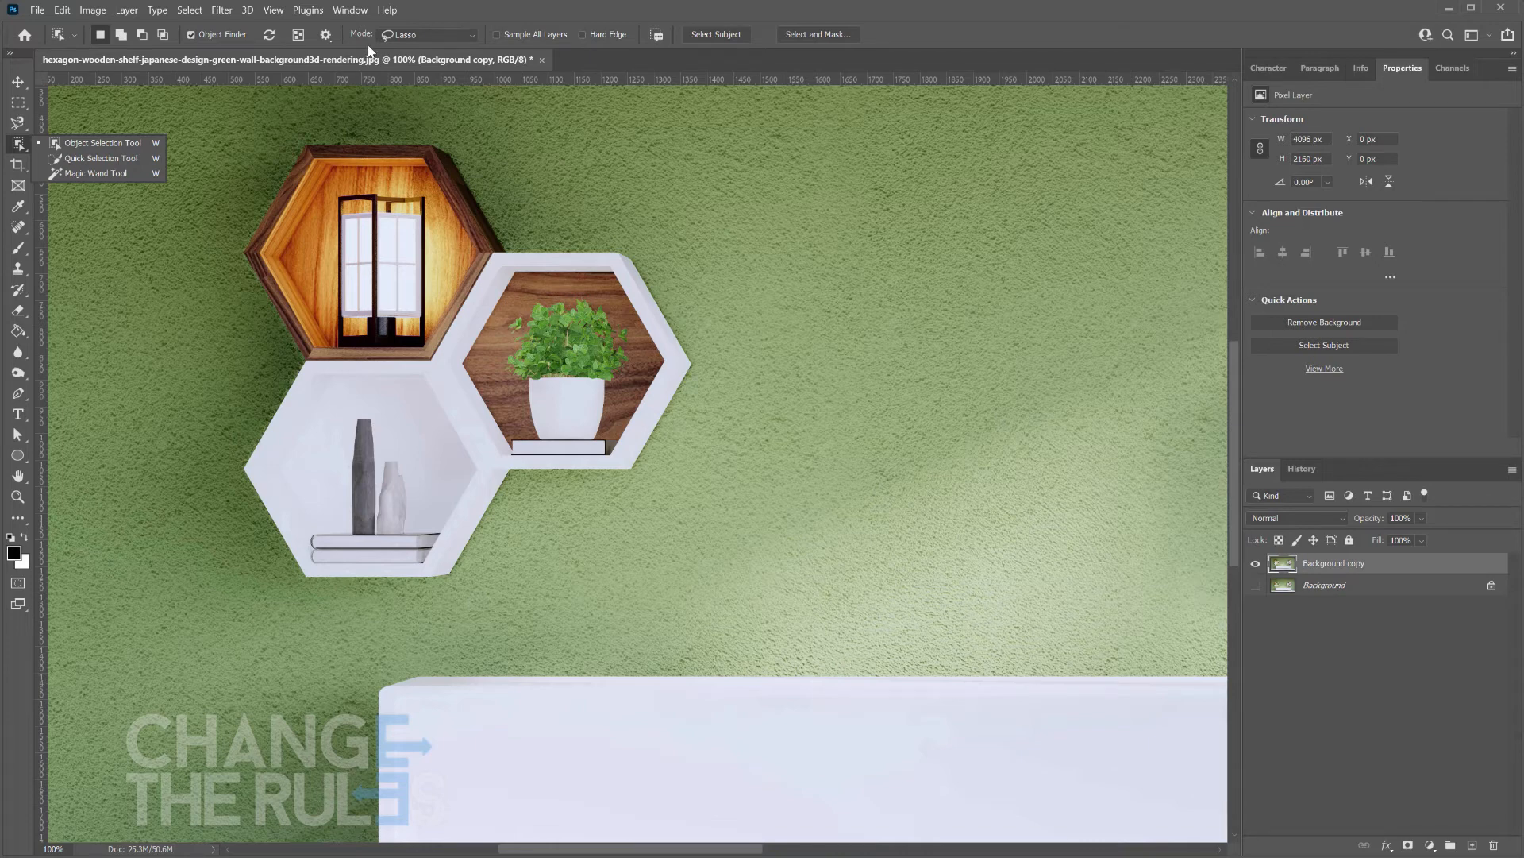
pyautogui.click(402, 37)
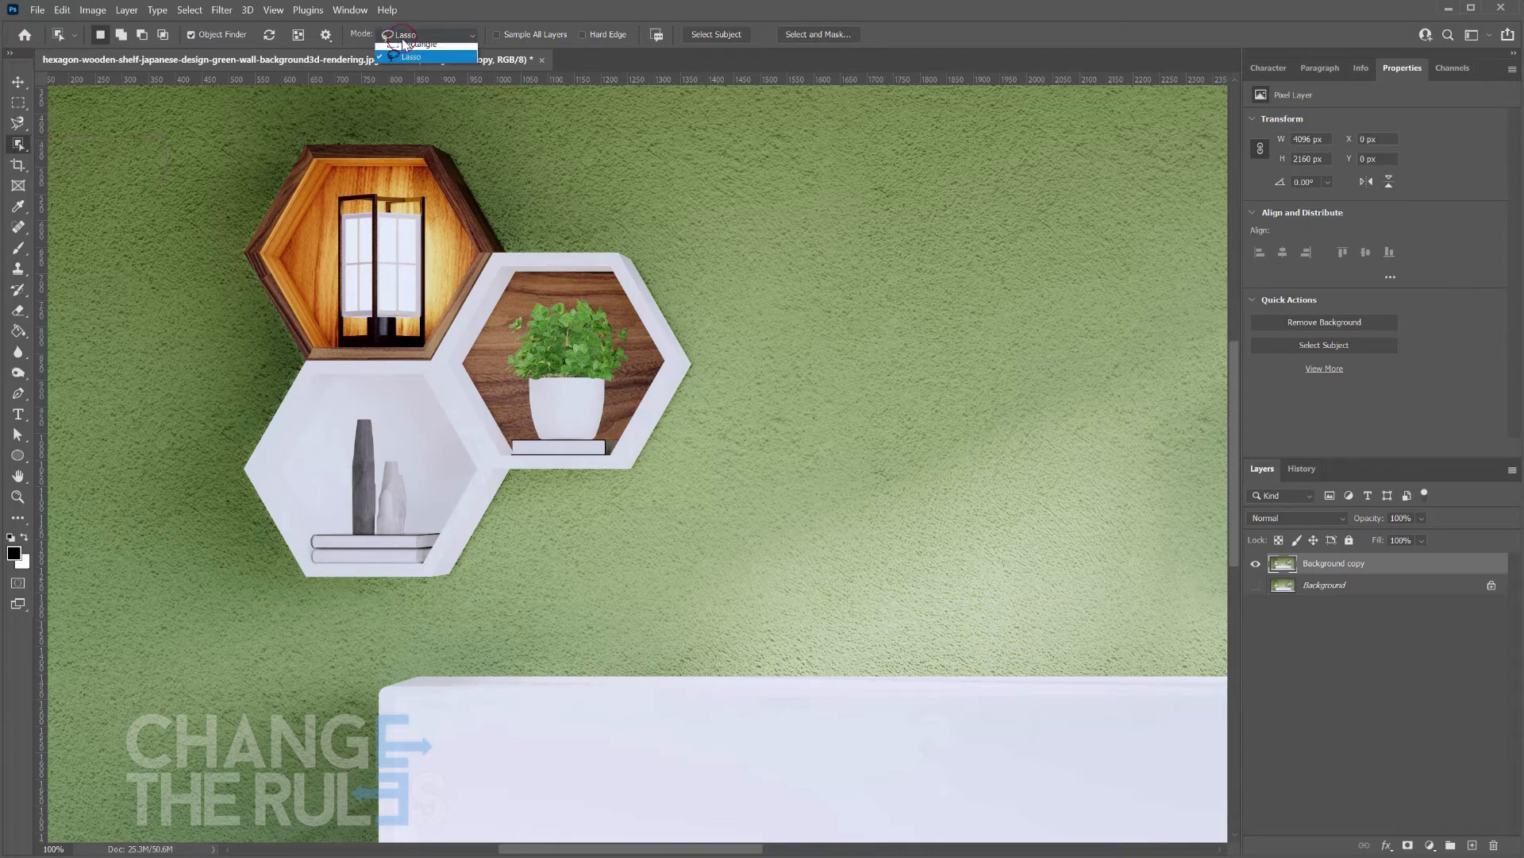
pyautogui.click(448, 64)
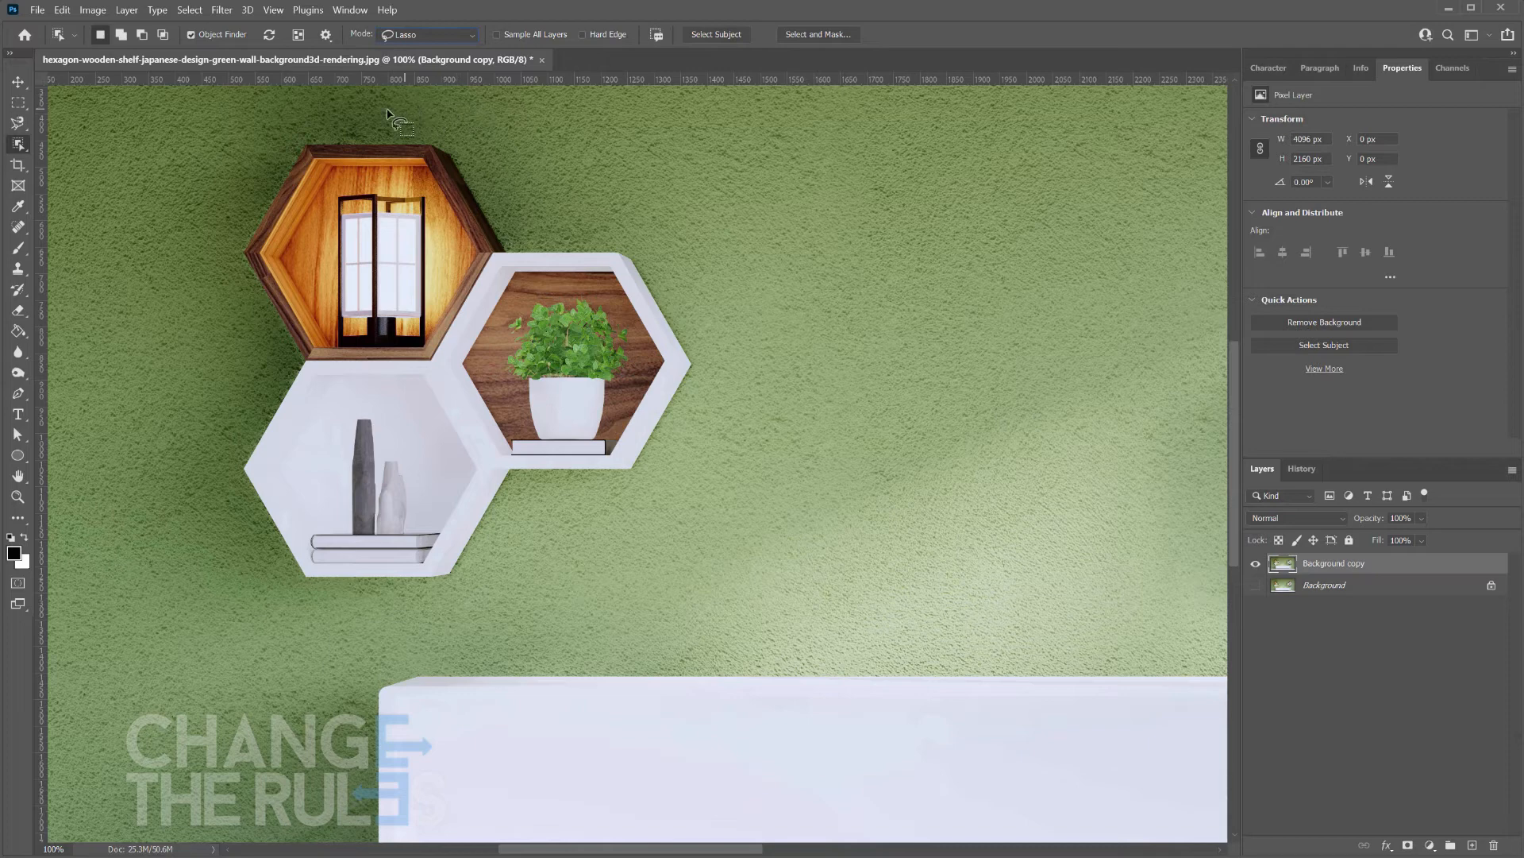
pyautogui.moveTo(300, 117)
pyautogui.mouseDown()
pyautogui.moveTo(216, 174)
pyautogui.moveTo(173, 247)
pyautogui.moveTo(149, 381)
pyautogui.moveTo(153, 499)
pyautogui.moveTo(205, 611)
pyautogui.moveTo(375, 643)
pyautogui.moveTo(529, 625)
pyautogui.moveTo(690, 570)
pyautogui.moveTo(739, 465)
pyautogui.moveTo(748, 358)
pyautogui.moveTo(714, 272)
pyautogui.moveTo(458, 134)
pyautogui.moveTo(297, 118)
pyautogui.mouseUp()
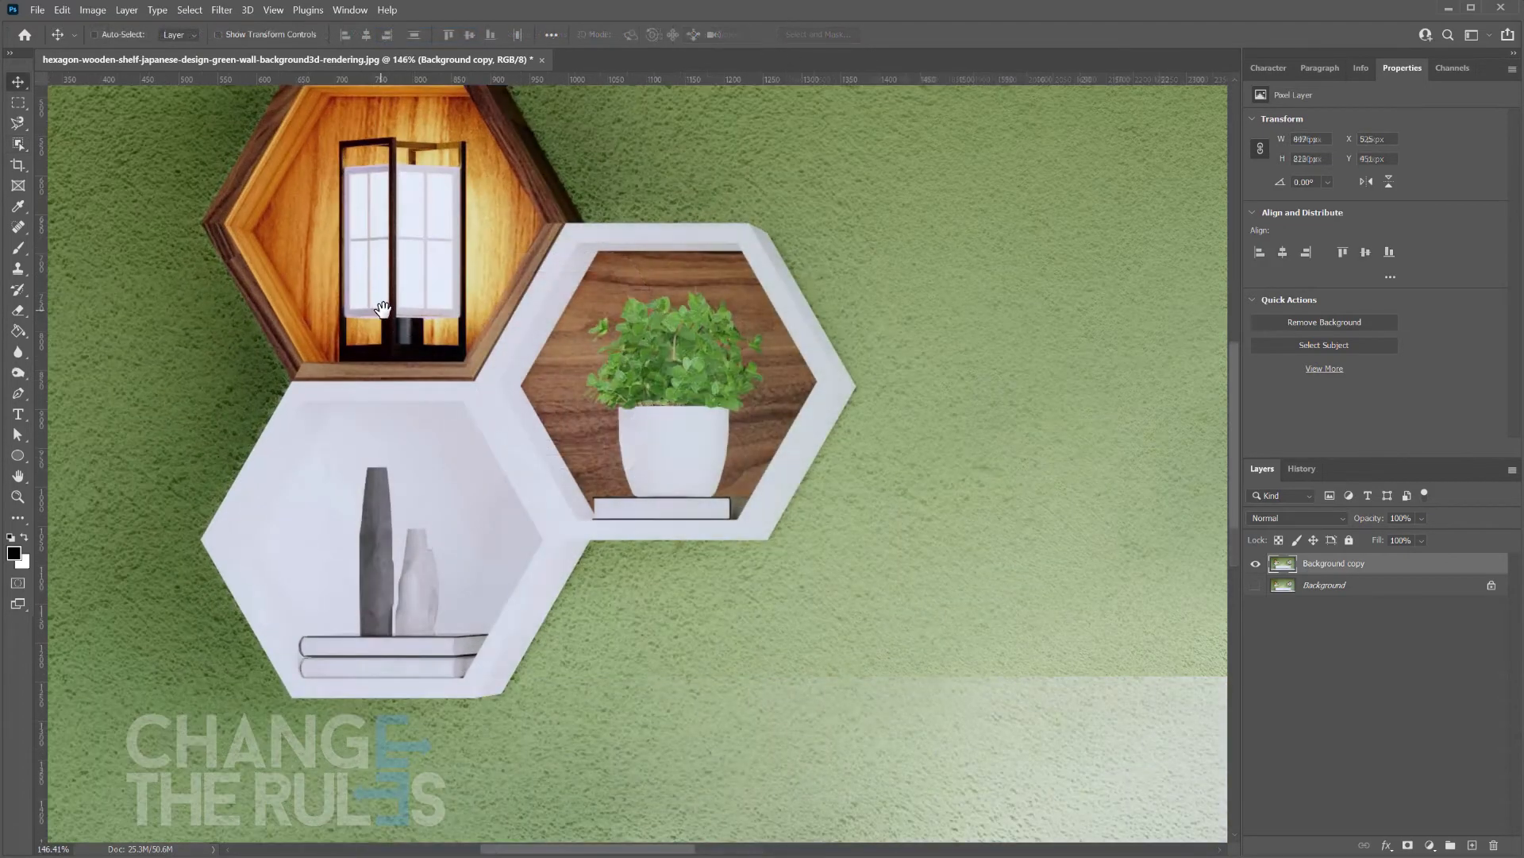
# Paint over the lamp-and-plant shelves with the Quick Selection tool, including the lantern's white panels in the selection.
pyautogui.scroll(2, 498, 389)
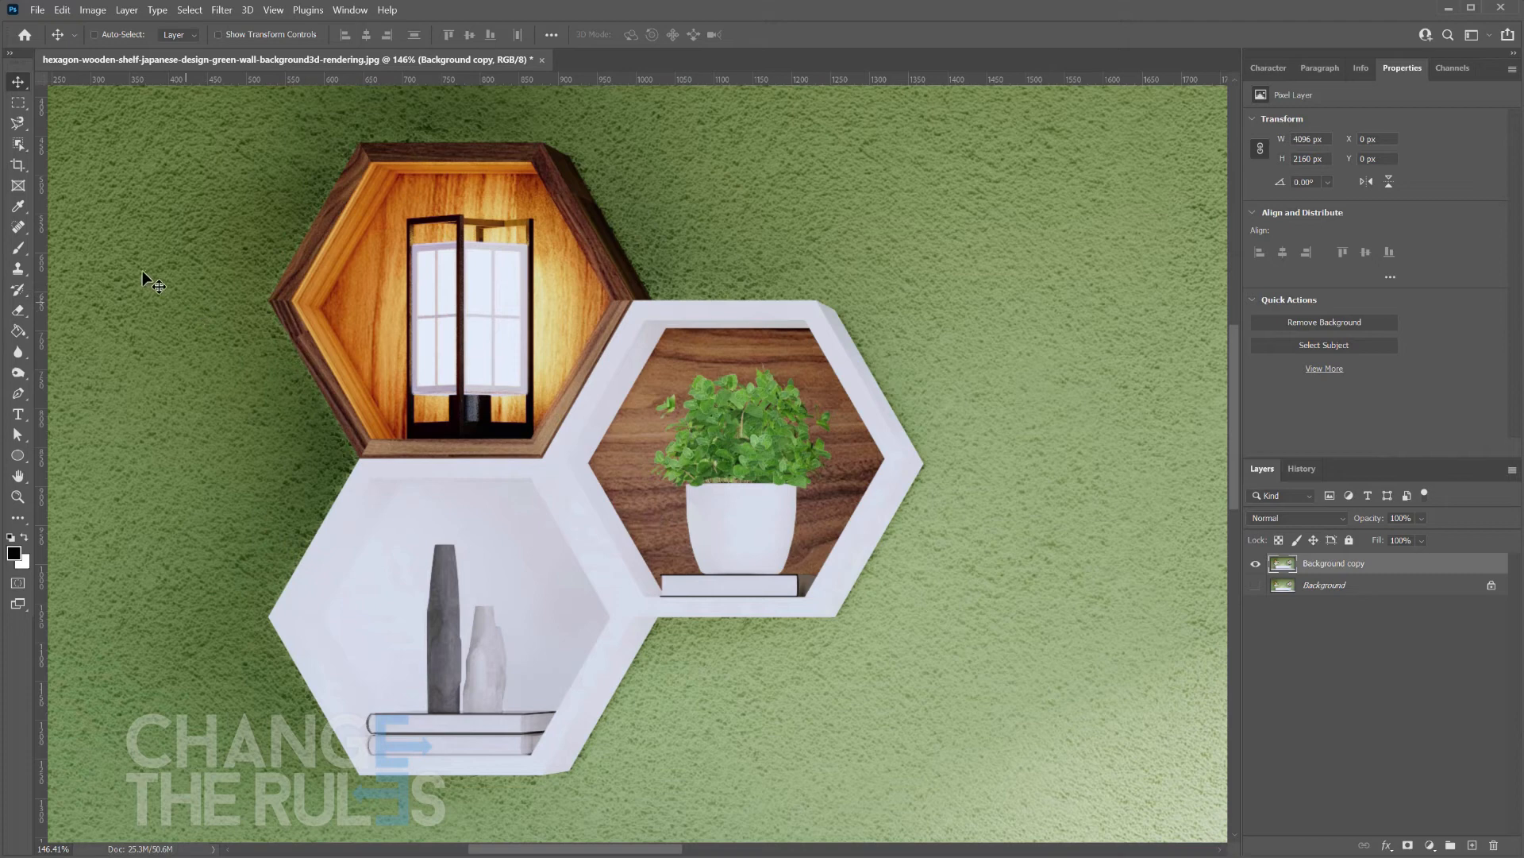
pyautogui.click(19, 144)
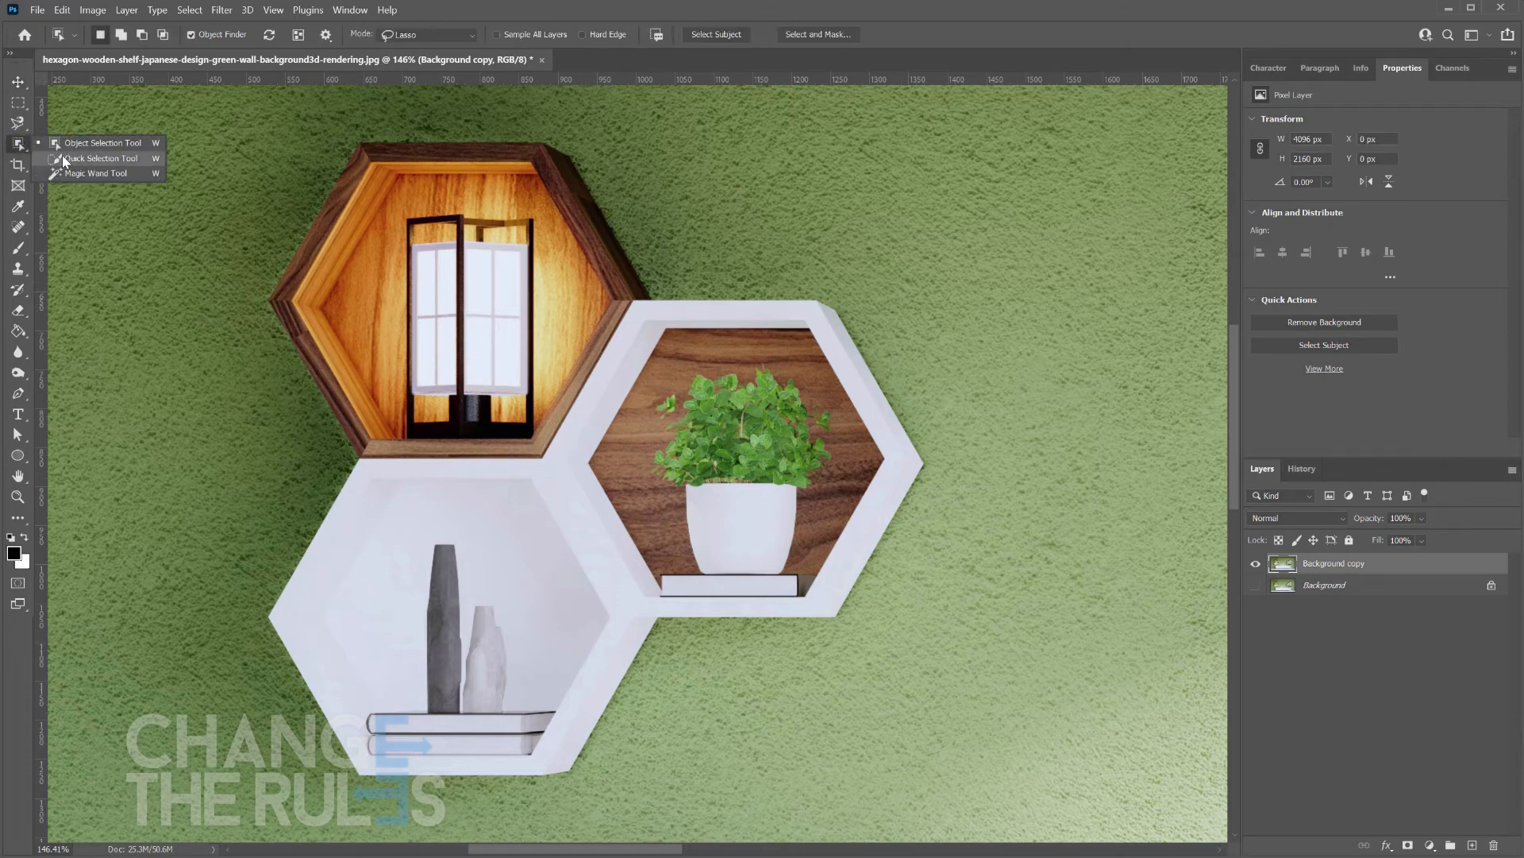
pyautogui.click(69, 158)
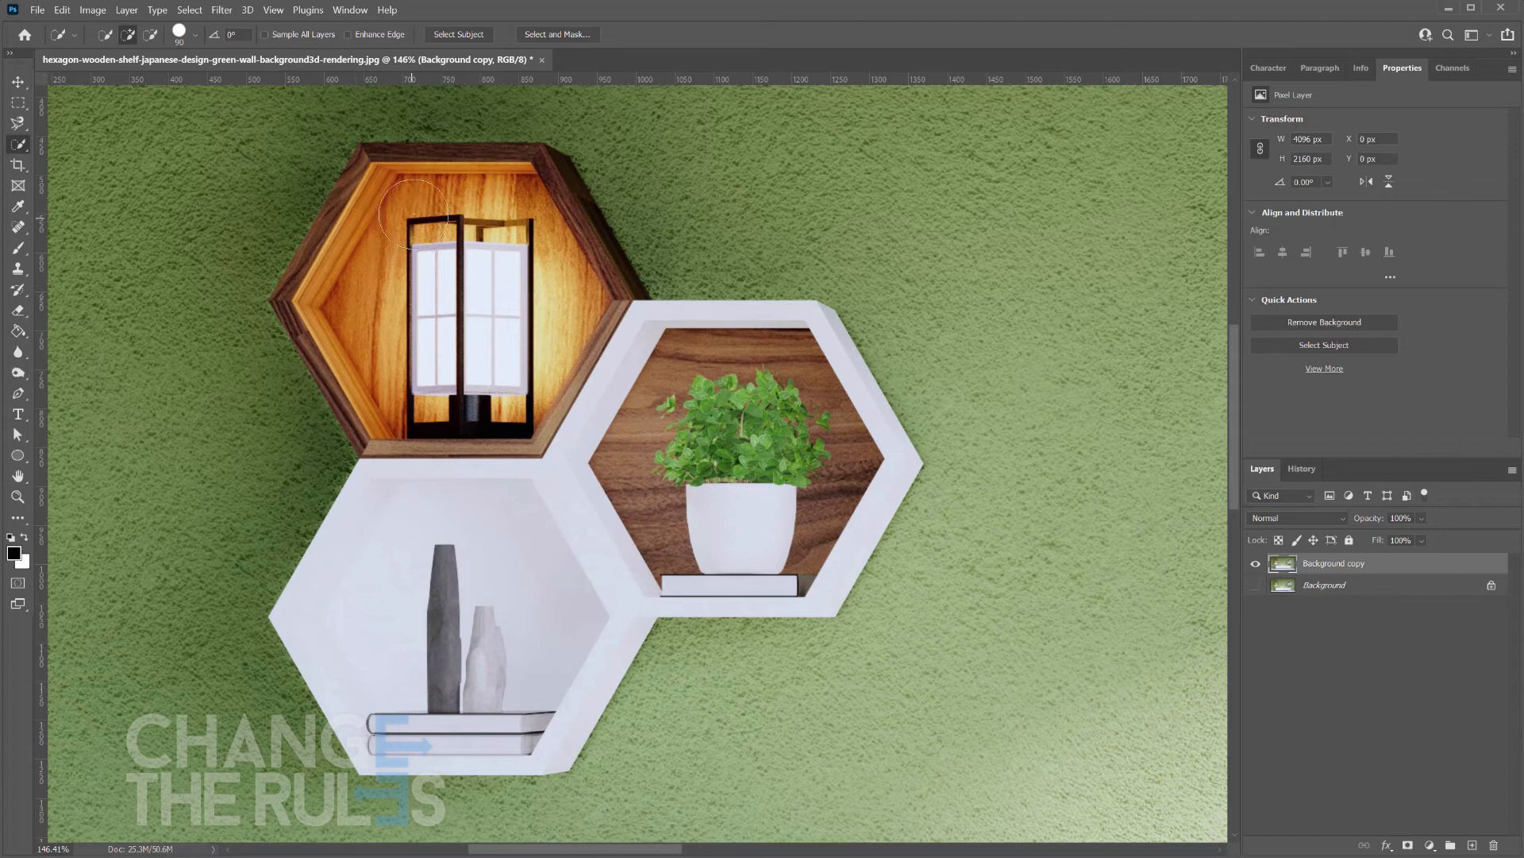
pyautogui.moveTo(386, 190)
pyautogui.mouseDown()
pyautogui.moveTo(434, 192)
pyautogui.moveTo(537, 197)
pyautogui.moveTo(651, 345)
pyautogui.moveTo(813, 387)
pyautogui.moveTo(806, 480)
pyautogui.moveTo(859, 472)
pyautogui.moveTo(767, 571)
pyautogui.moveTo(644, 569)
pyautogui.moveTo(435, 423)
pyautogui.moveTo(383, 410)
pyautogui.moveTo(322, 306)
pyautogui.moveTo(346, 253)
pyautogui.moveTo(351, 349)
pyautogui.moveTo(318, 315)
pyautogui.mouseUp()
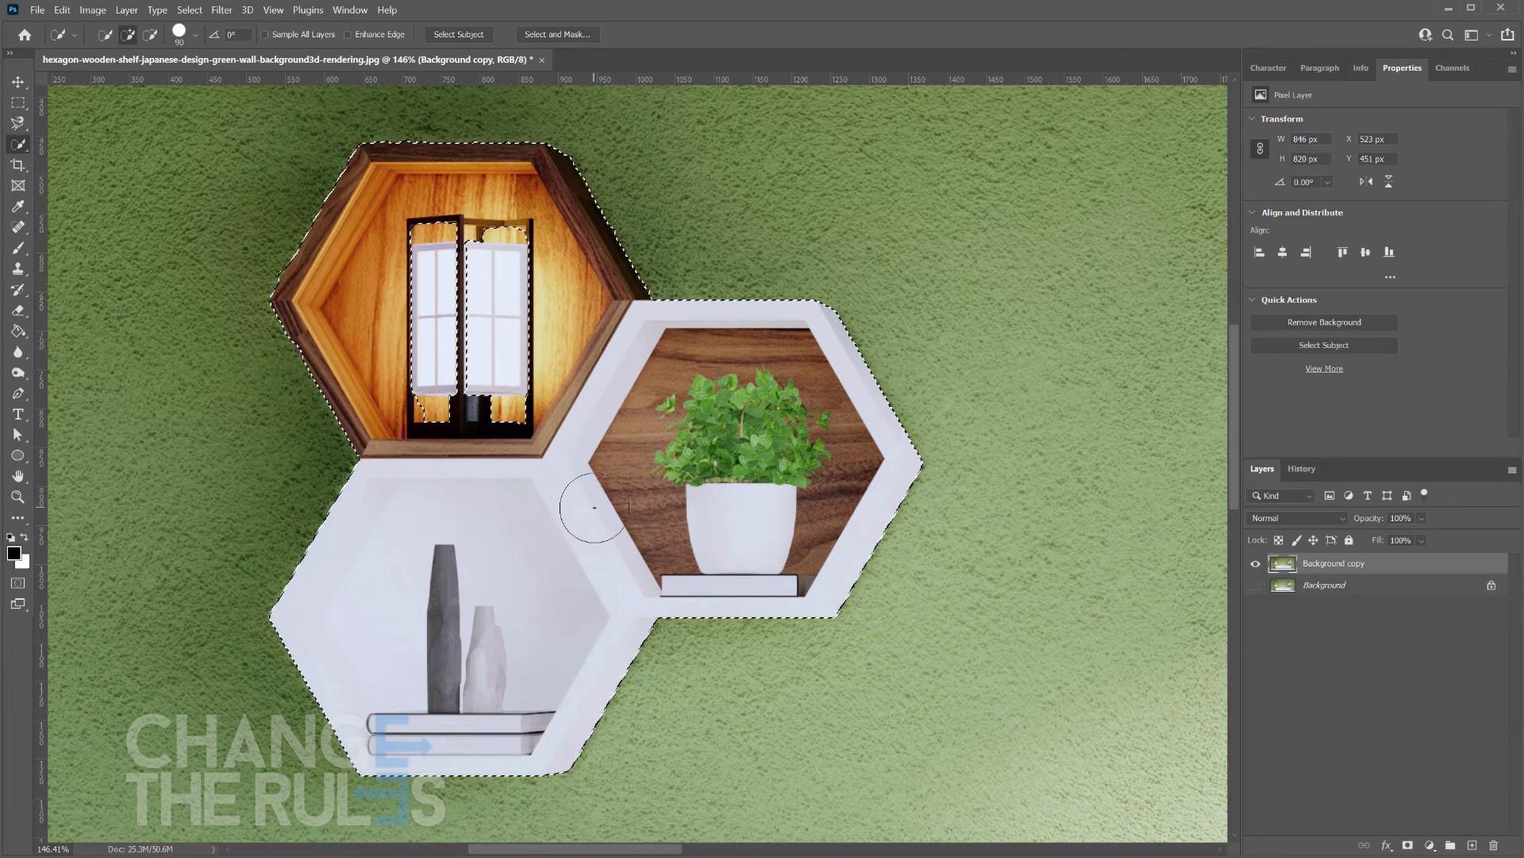
pyautogui.moveTo(434, 350); pyautogui.dragTo(496, 334)
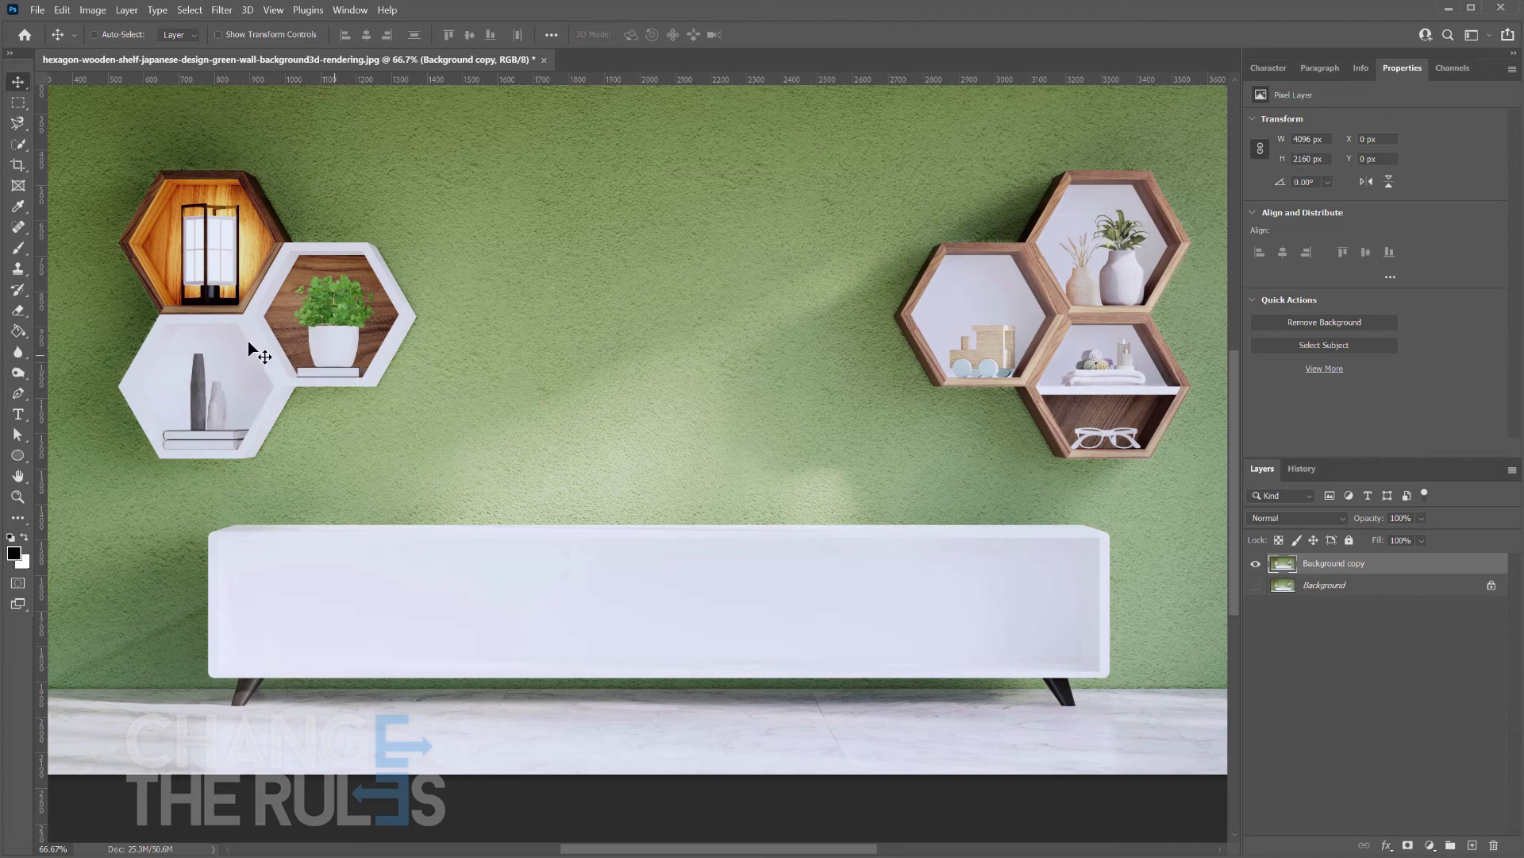
# Select the white cabinet body with the Magic Wand at a tolerance of 50.
pyautogui.click(20, 146)
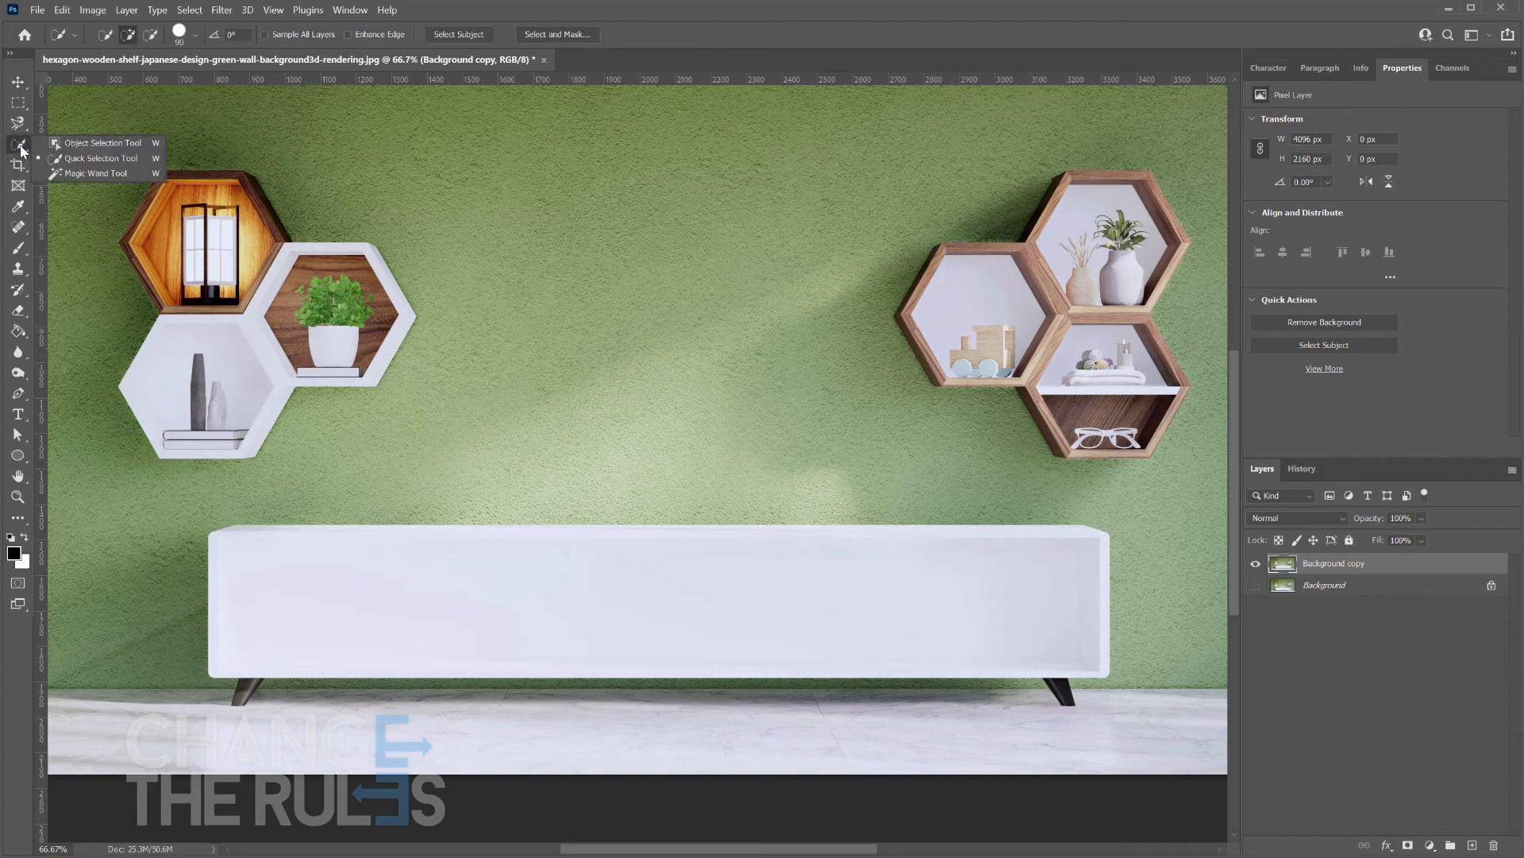
pyautogui.click(87, 173)
pyautogui.click(409, 35)
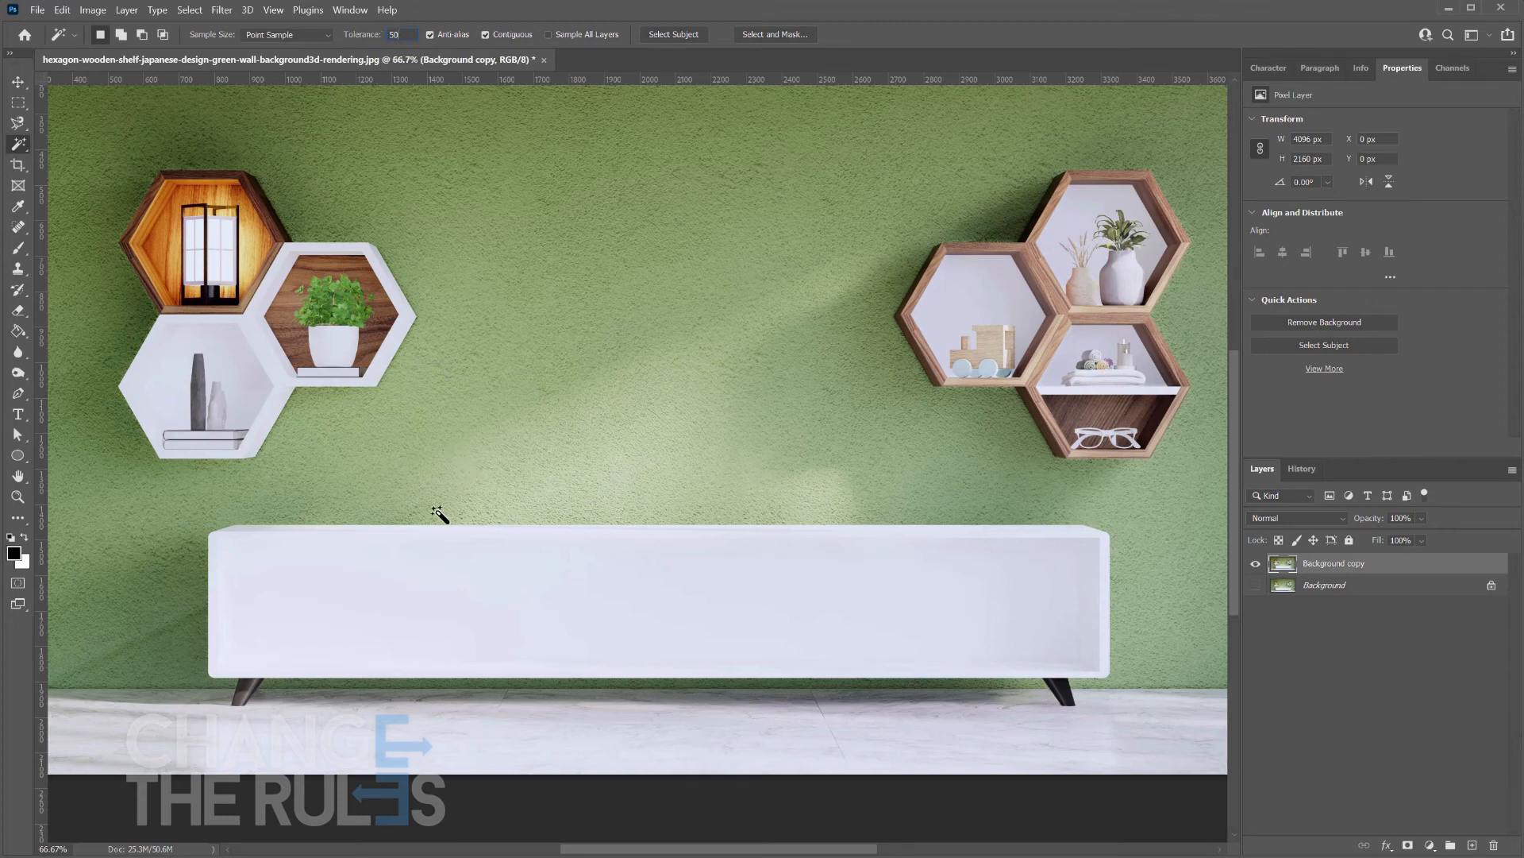
pyautogui.click(287, 576)
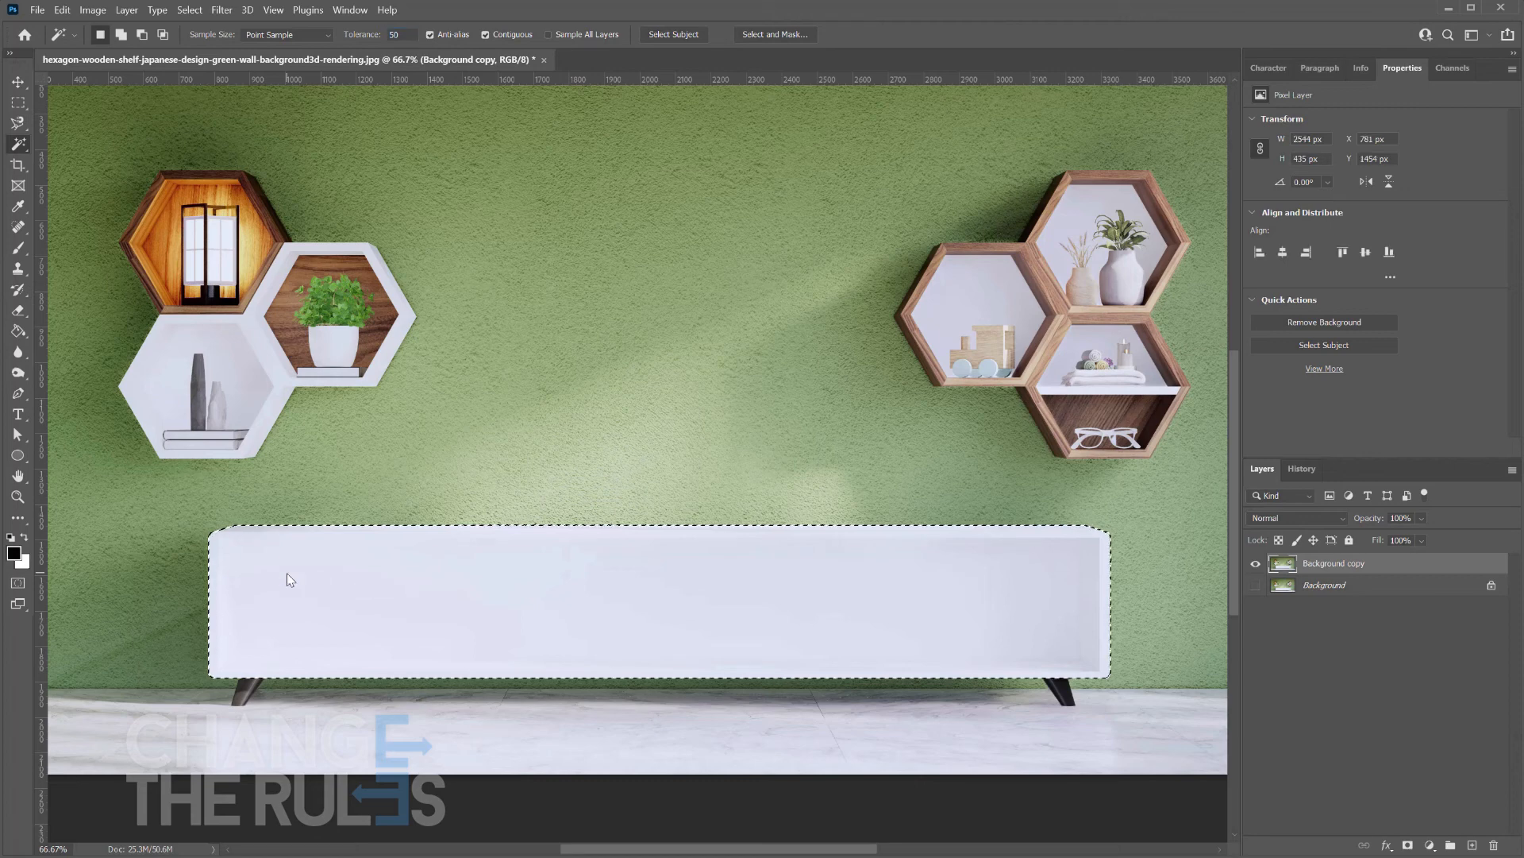
# Copy the selected cabinet body to a new layer and move the copy up onto the wall above the original.
pyautogui.rightClick(288, 576)
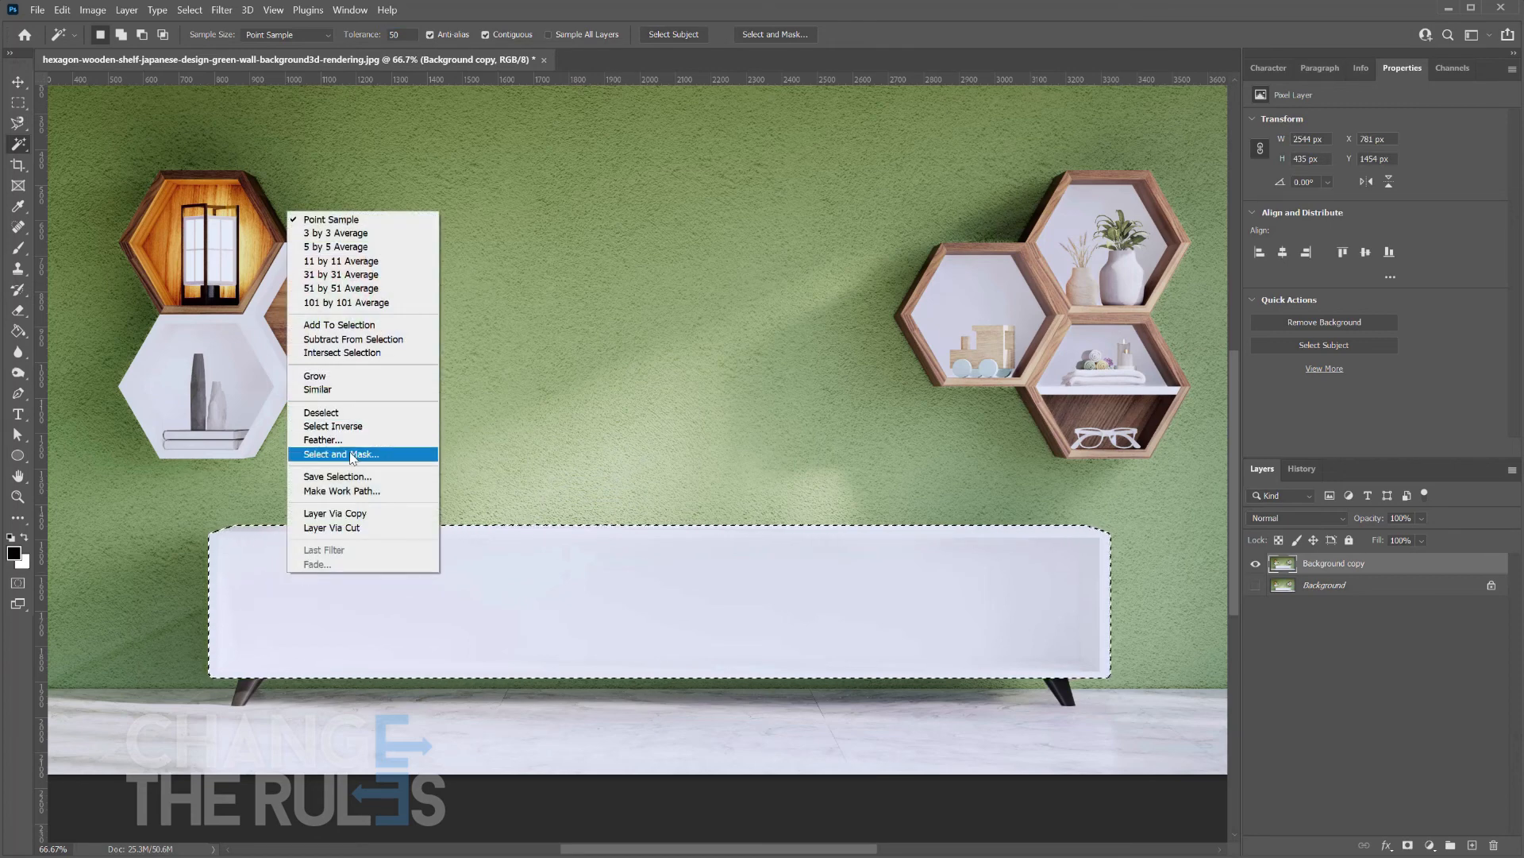
pyautogui.click(334, 513)
pyautogui.press('v')
pyautogui.moveTo(554, 594); pyautogui.dragTo(561, 369)
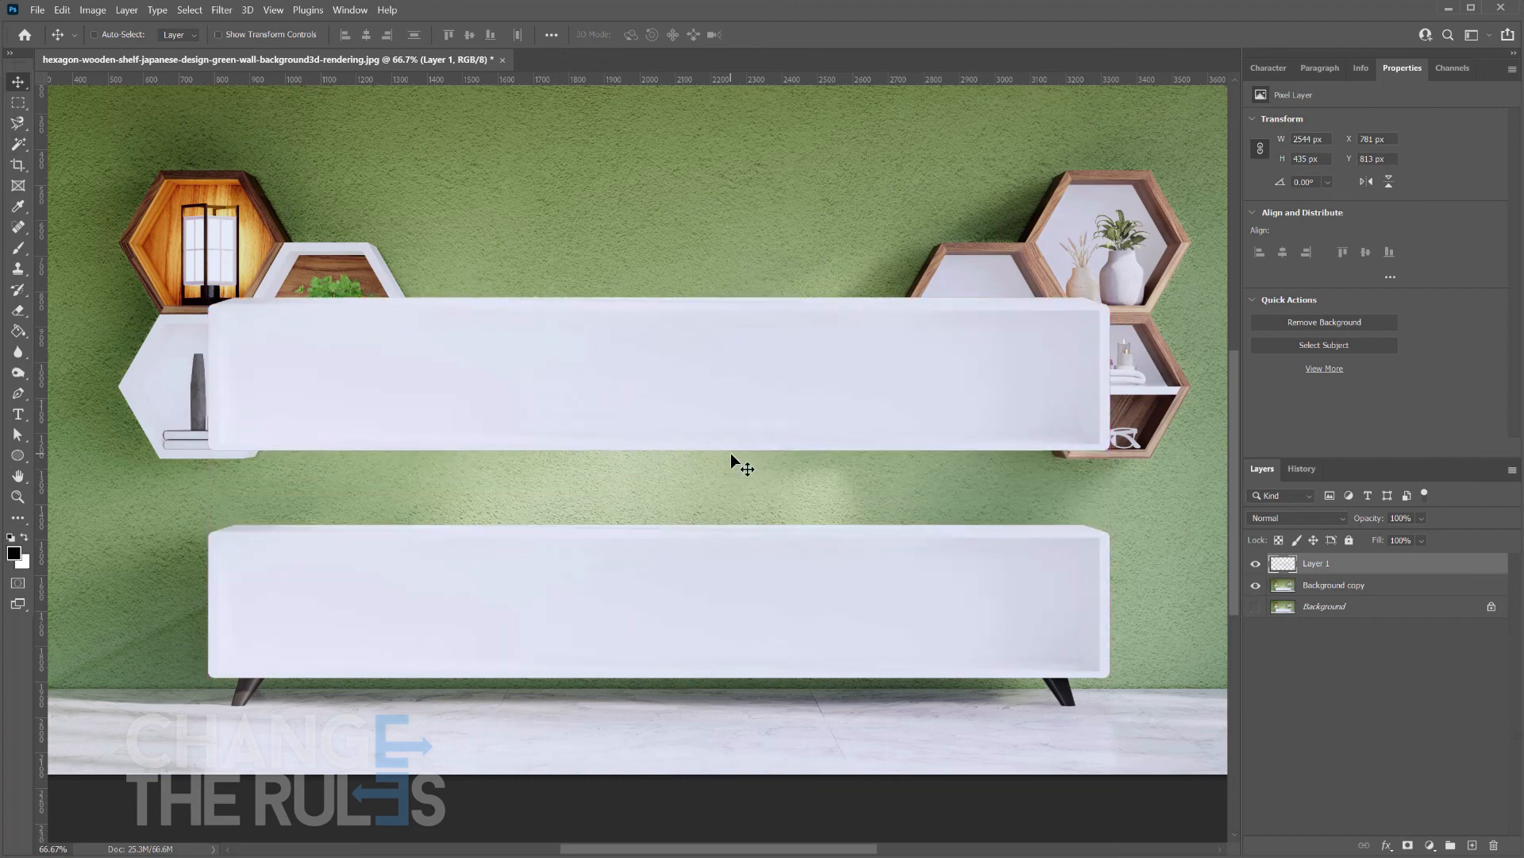